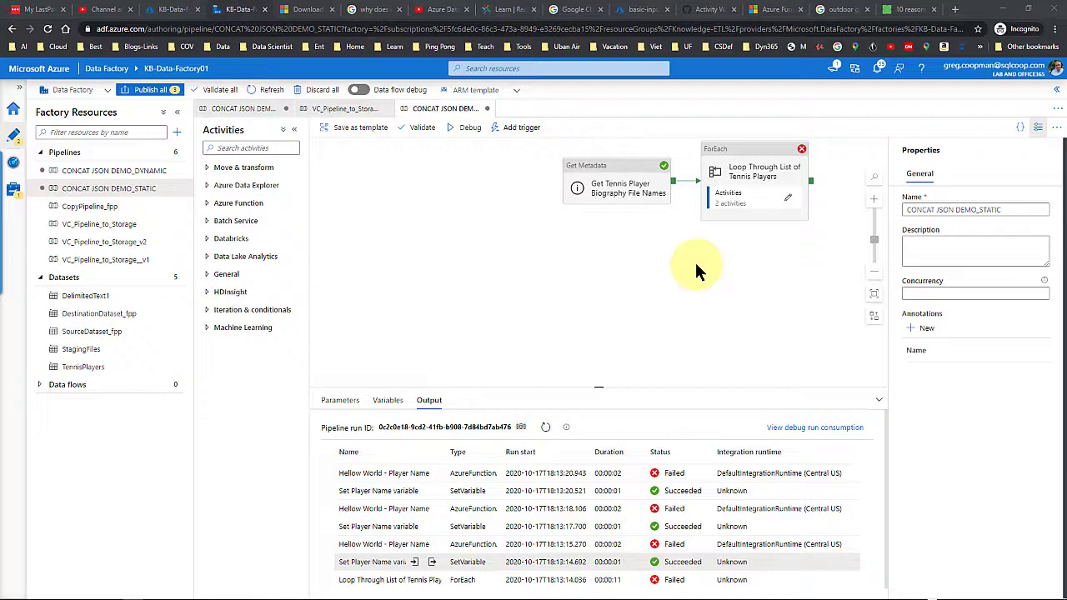
# Switch to the HttpTrigger1 function of basic-input-output in the Azure portal and test it with the existing JSON request body
pyautogui.click(685, 271)
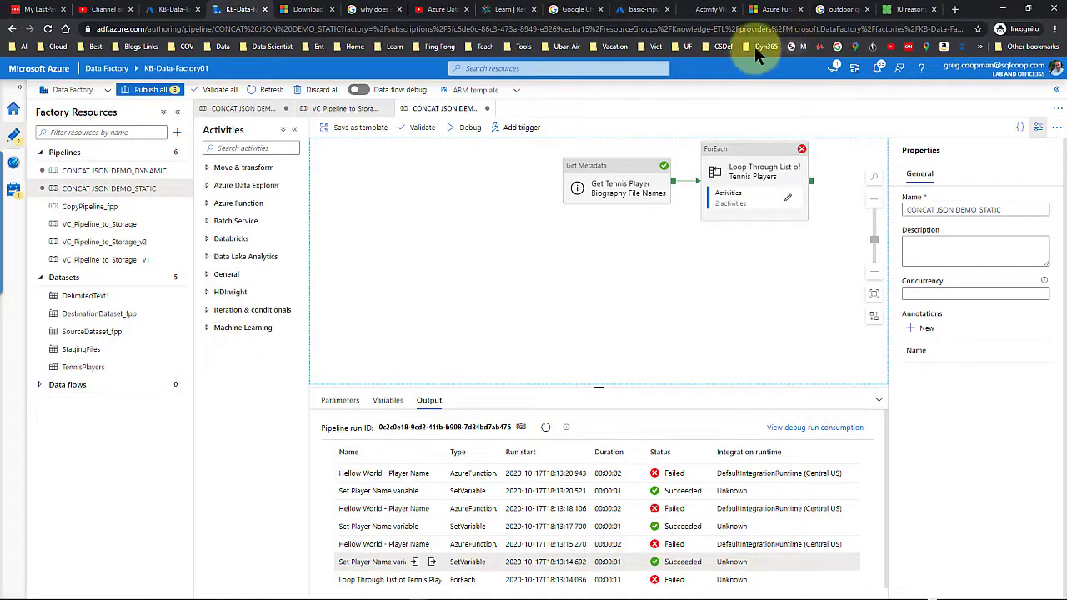
pyautogui.click(640, 9)
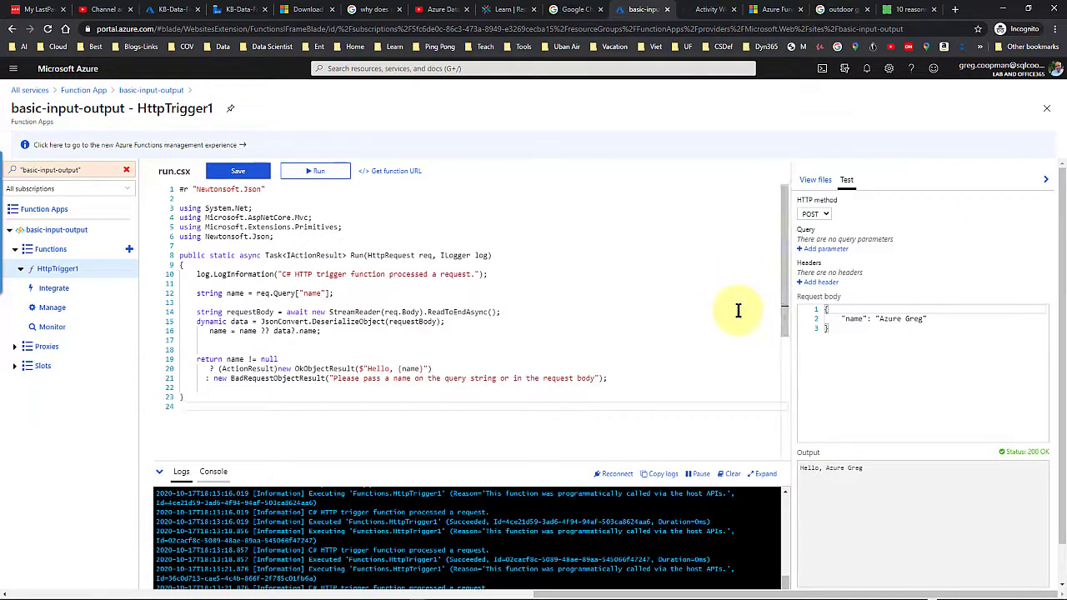
pyautogui.moveTo(840, 336); pyautogui.dragTo(818, 310)
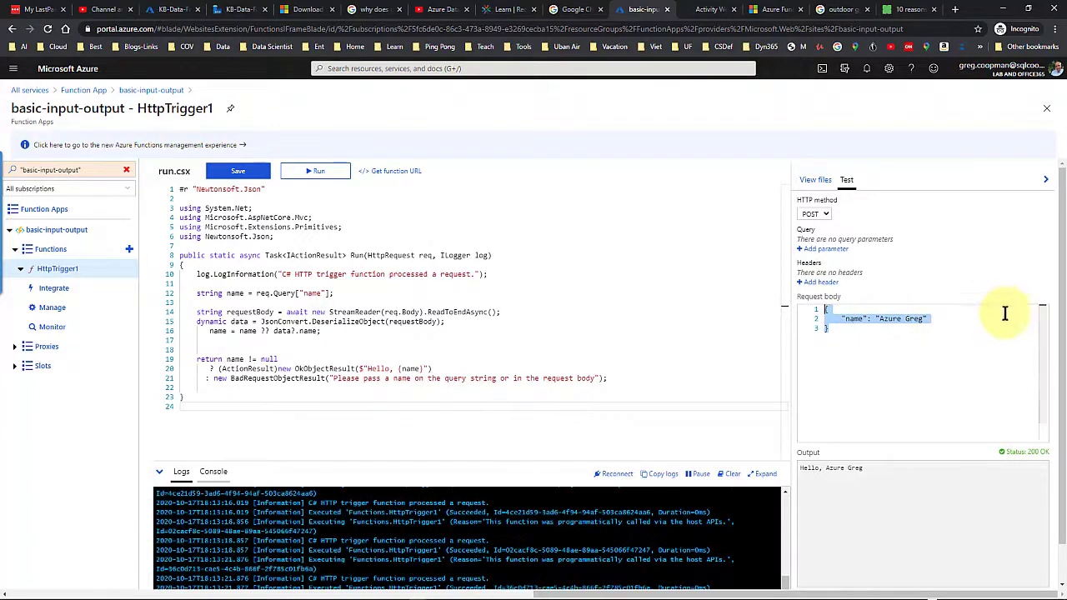
pyautogui.scroll(-1, 1004, 323)
pyautogui.scroll(-1, 1004, 323)
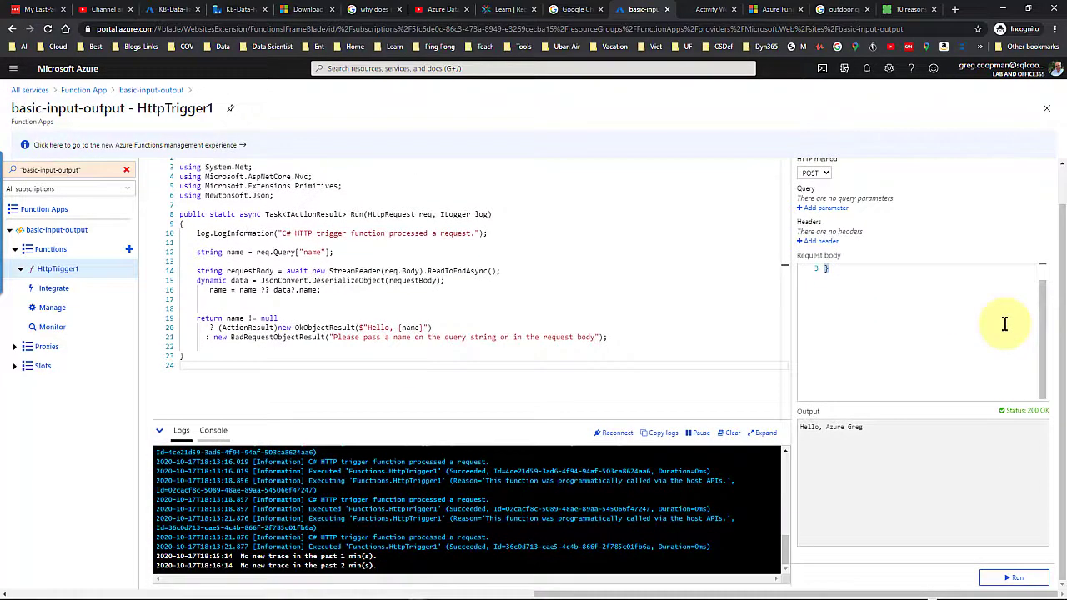
pyautogui.click(1016, 579)
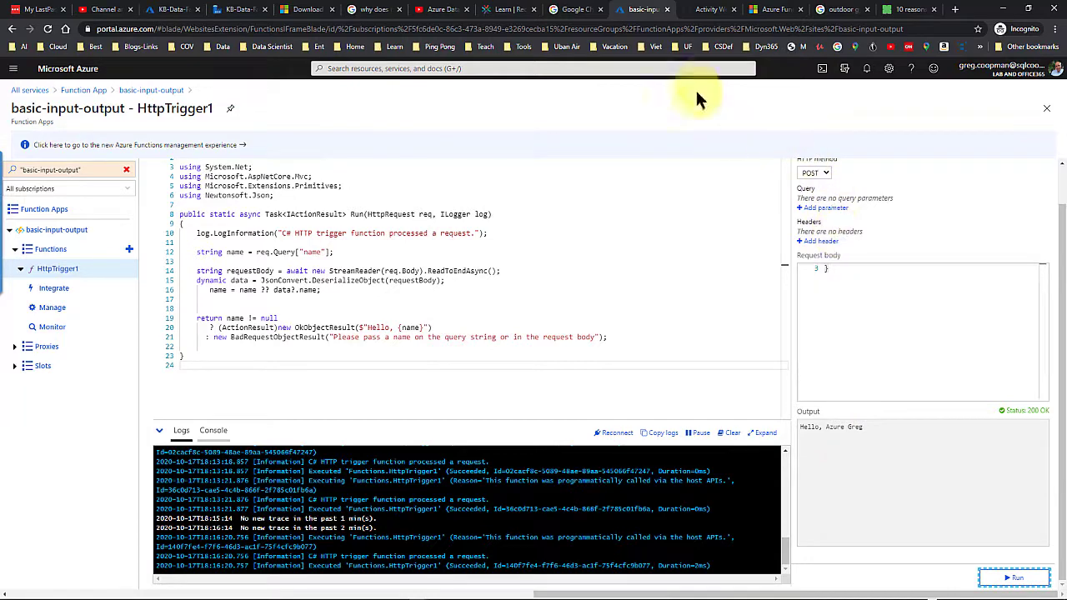
# Return to the CONCAT JSON DEMO_STATIC pipeline and examine the static body setting of the Hellow World - Player Name function inside the ForEach loop
pyautogui.click(246, 10)
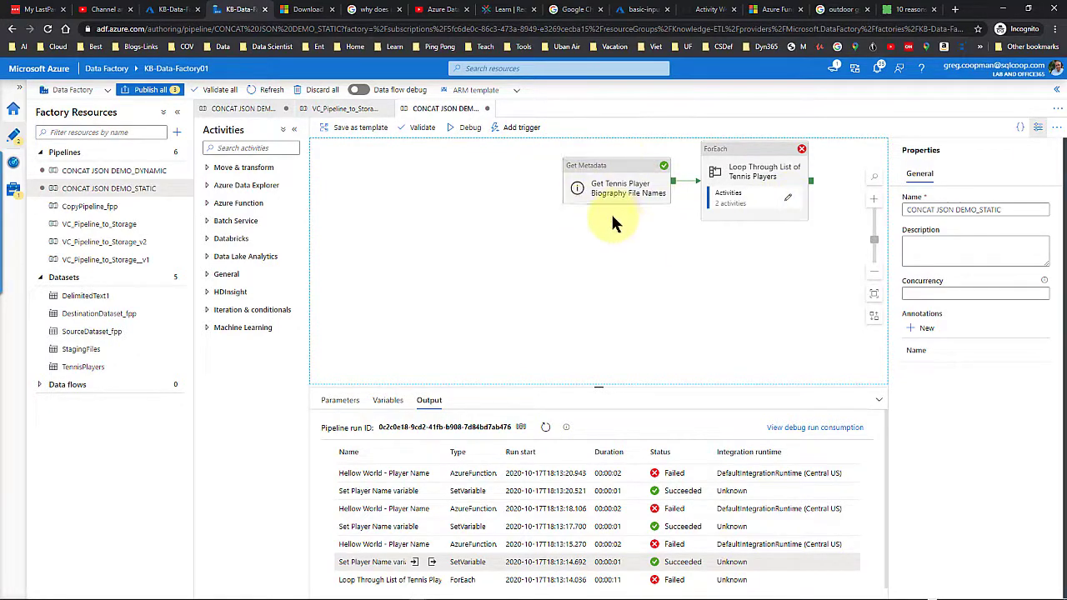
pyautogui.click(785, 200)
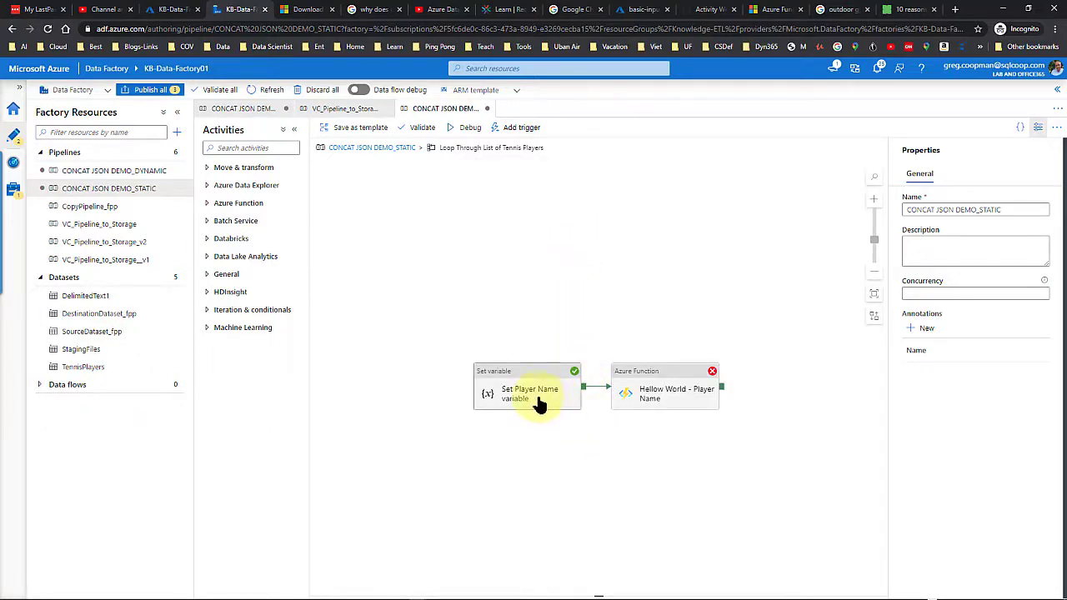
pyautogui.click(655, 389)
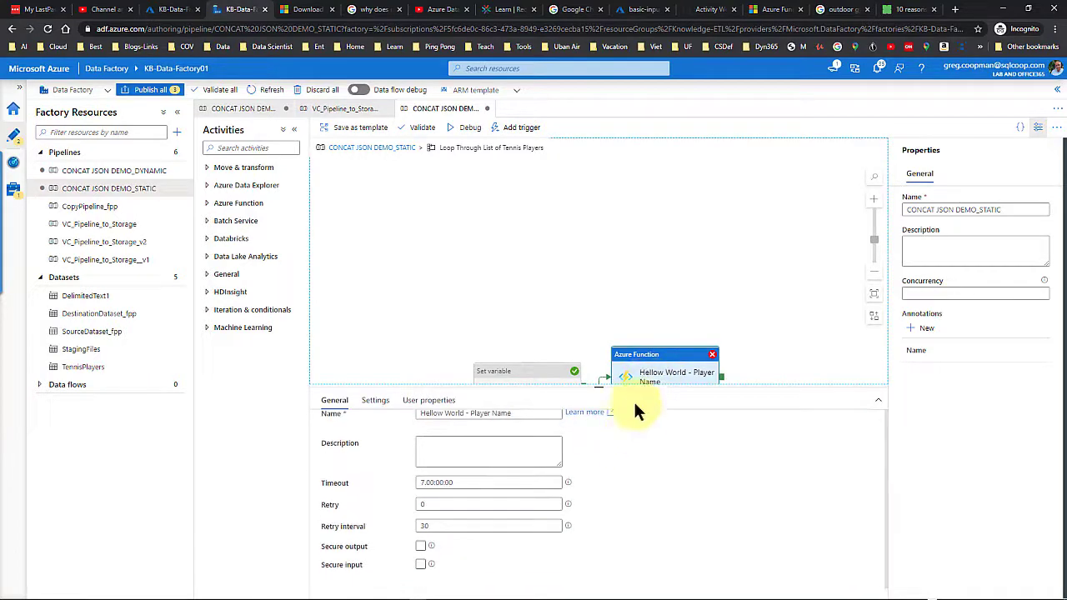
pyautogui.moveTo(598, 386); pyautogui.dragTo(577, 265)
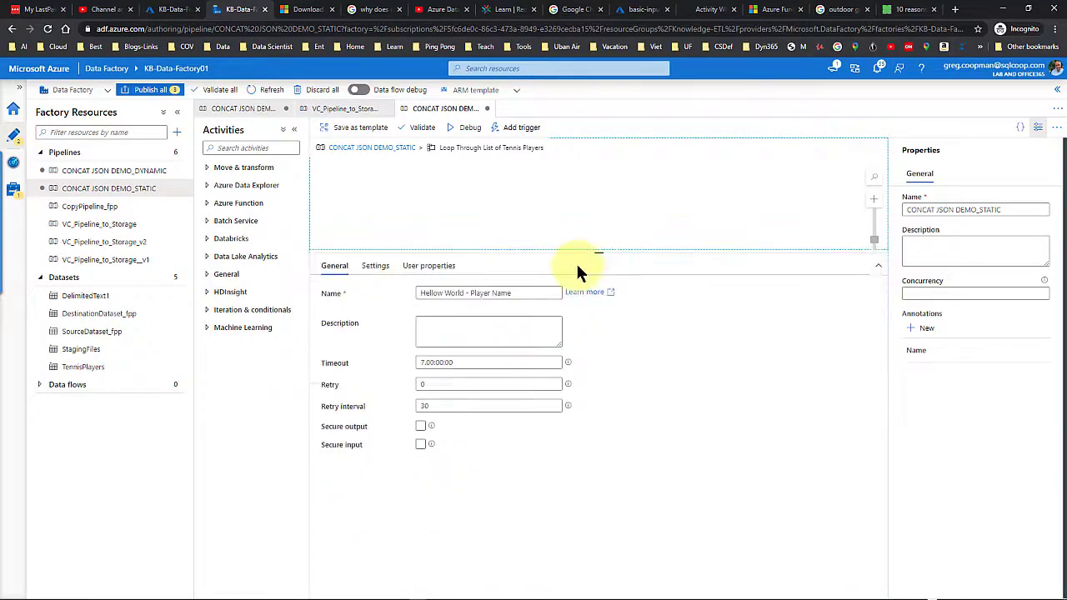
pyautogui.click(375, 267)
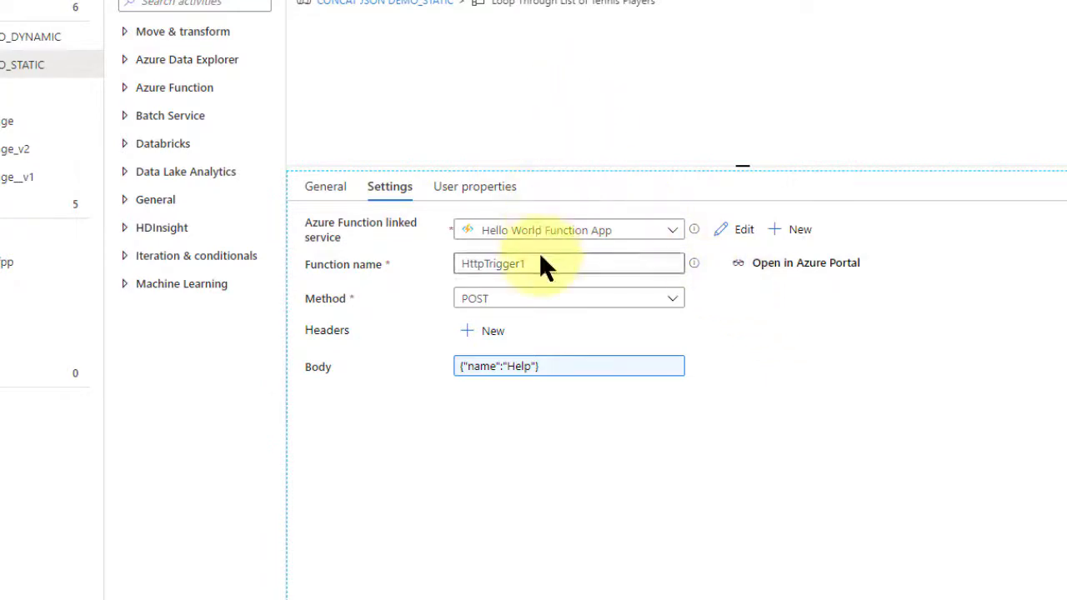
pyautogui.click(518, 367)
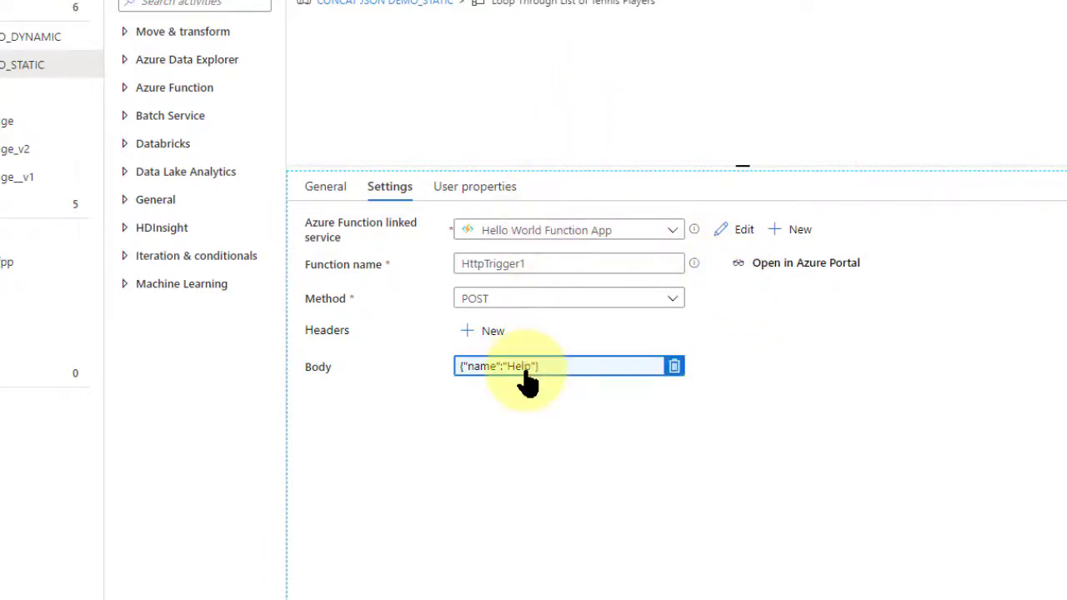
# Debug the CONCAT JSON DEMO_STATIC pipeline and inspect the body sent in the first Hellow World - Player Name run's input
pyautogui.click(516, 122)
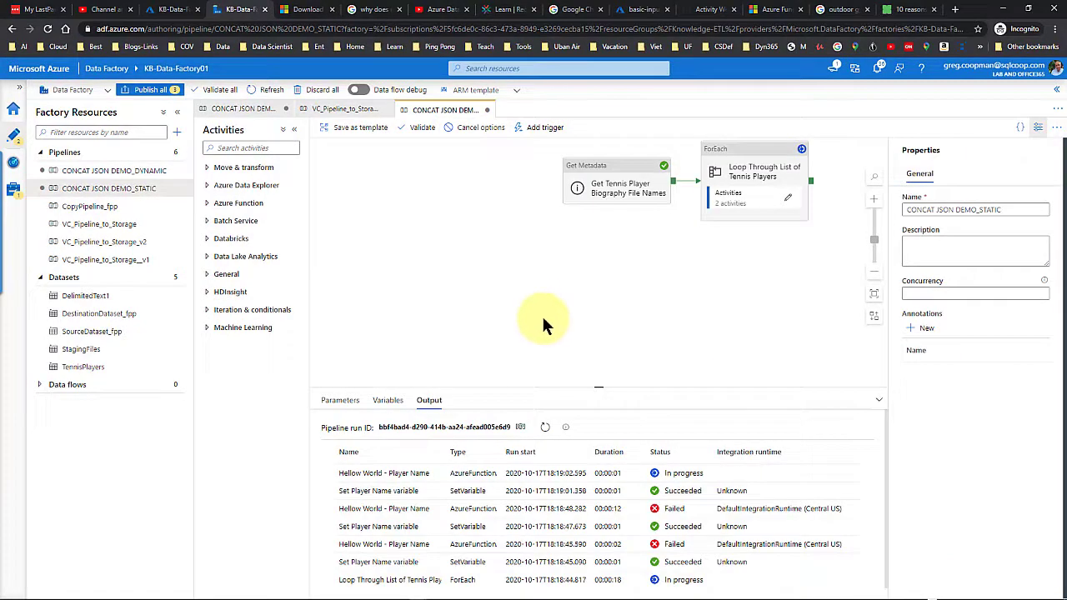
pyautogui.moveTo(598, 388); pyautogui.dragTo(596, 250)
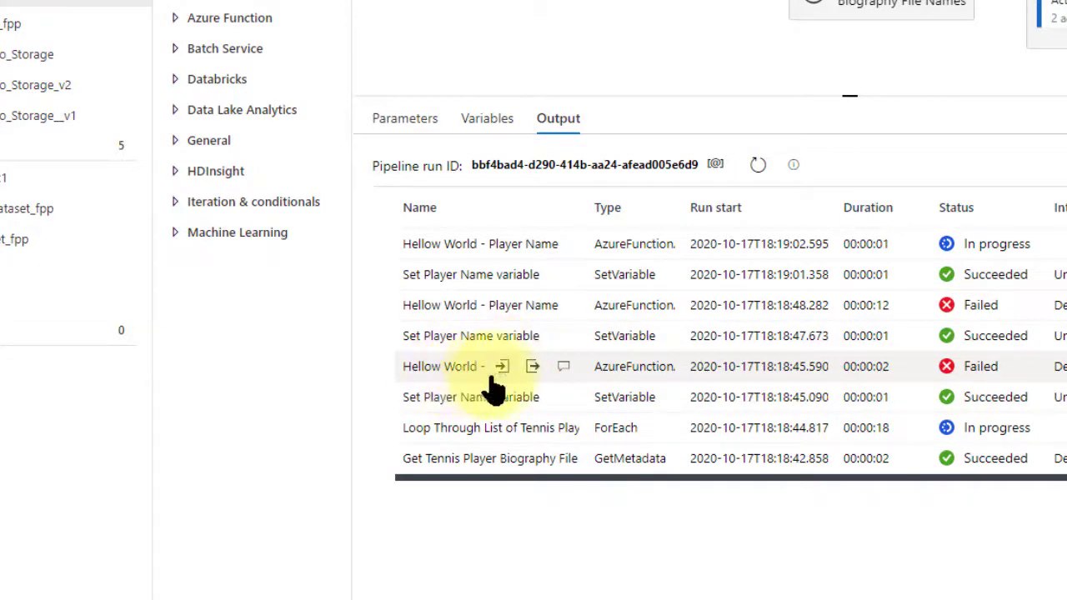
pyautogui.click(503, 368)
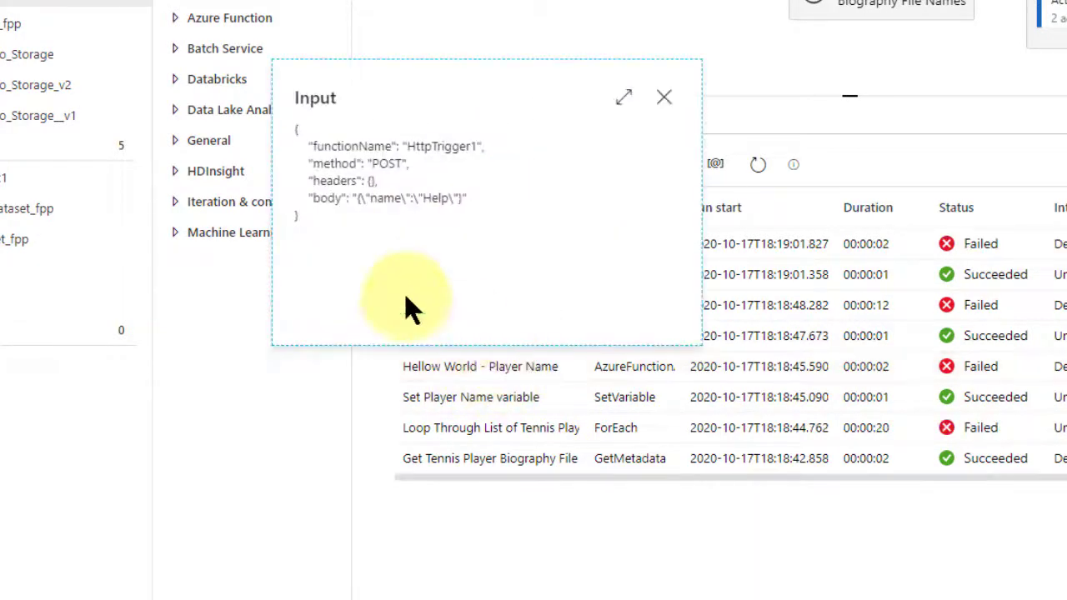
pyautogui.moveTo(305, 194); pyautogui.dragTo(492, 220)
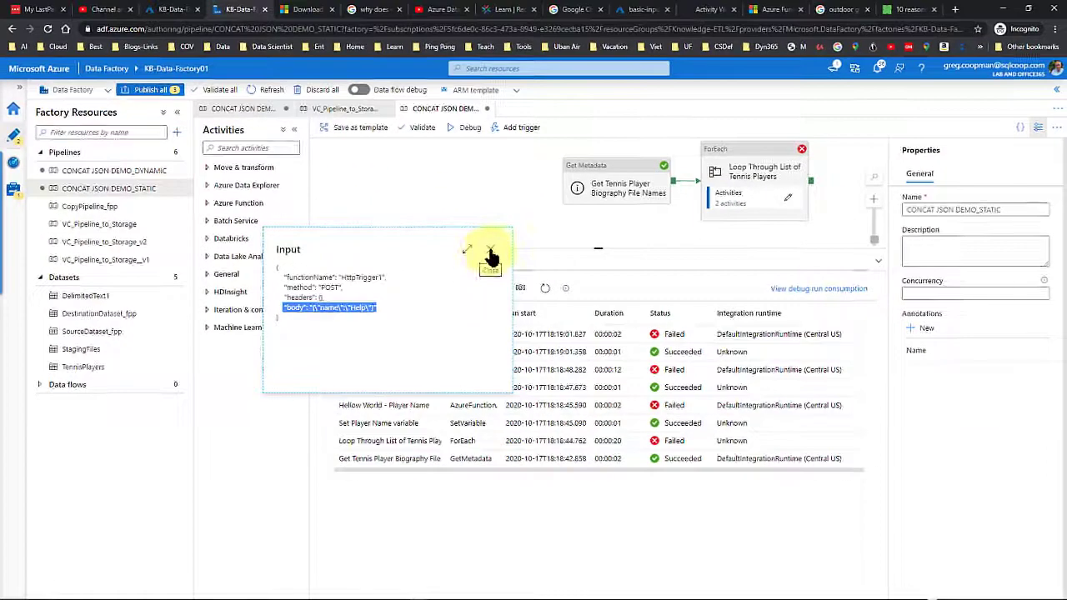
pyautogui.click(663, 98)
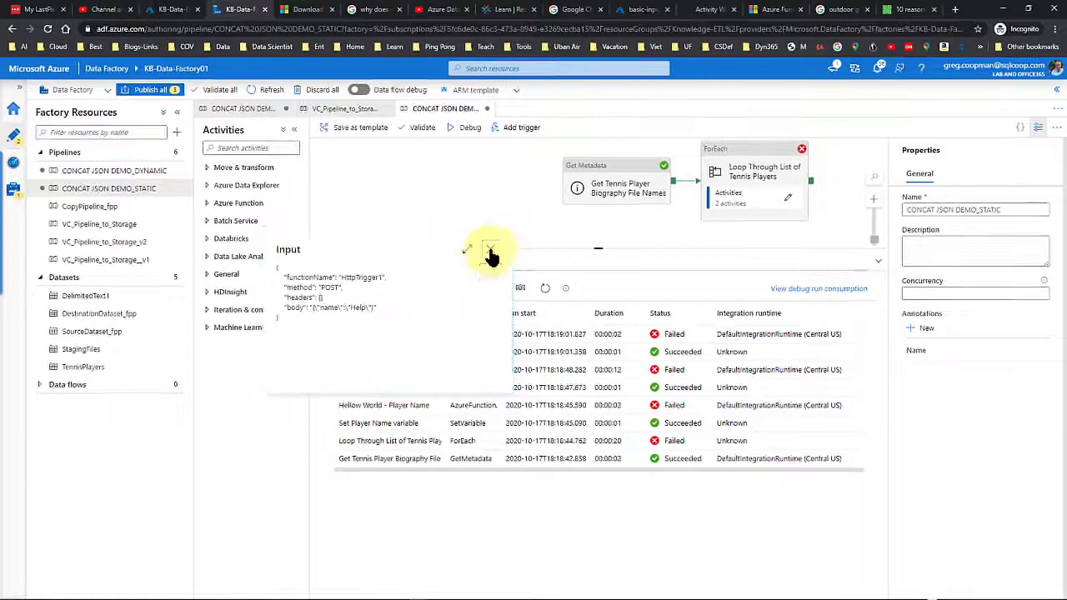
pyautogui.click(416, 190)
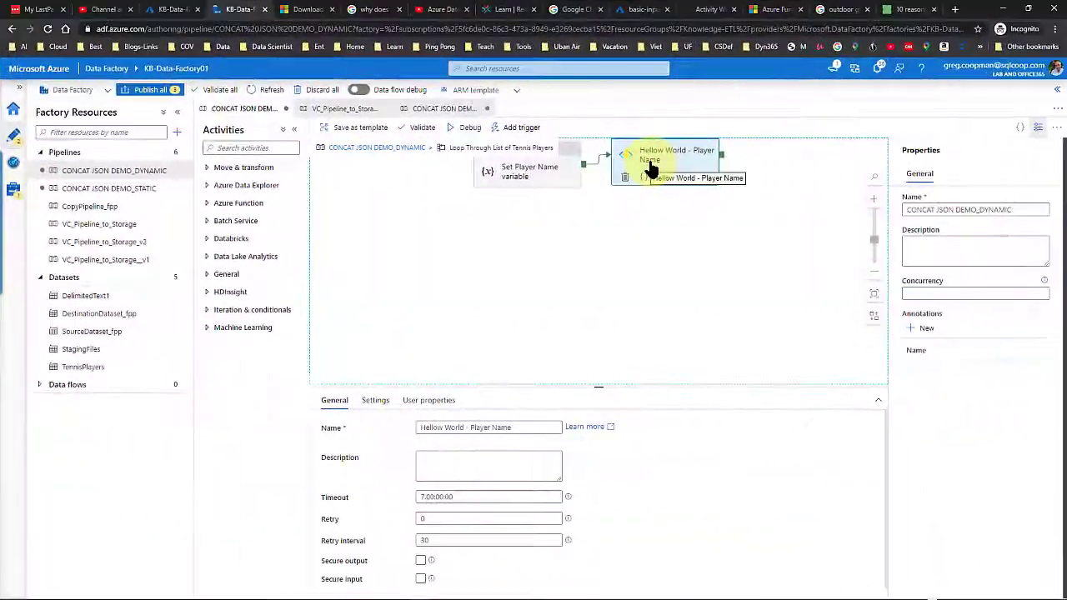
pyautogui.click(373, 403)
pyautogui.click(488, 515)
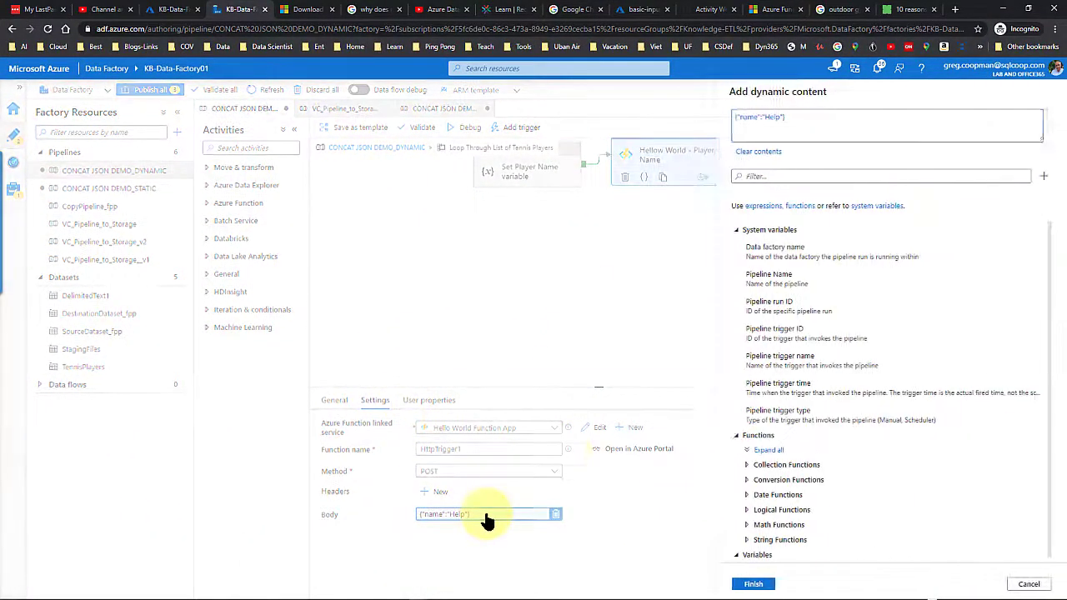
pyautogui.doubleClick(788, 118)
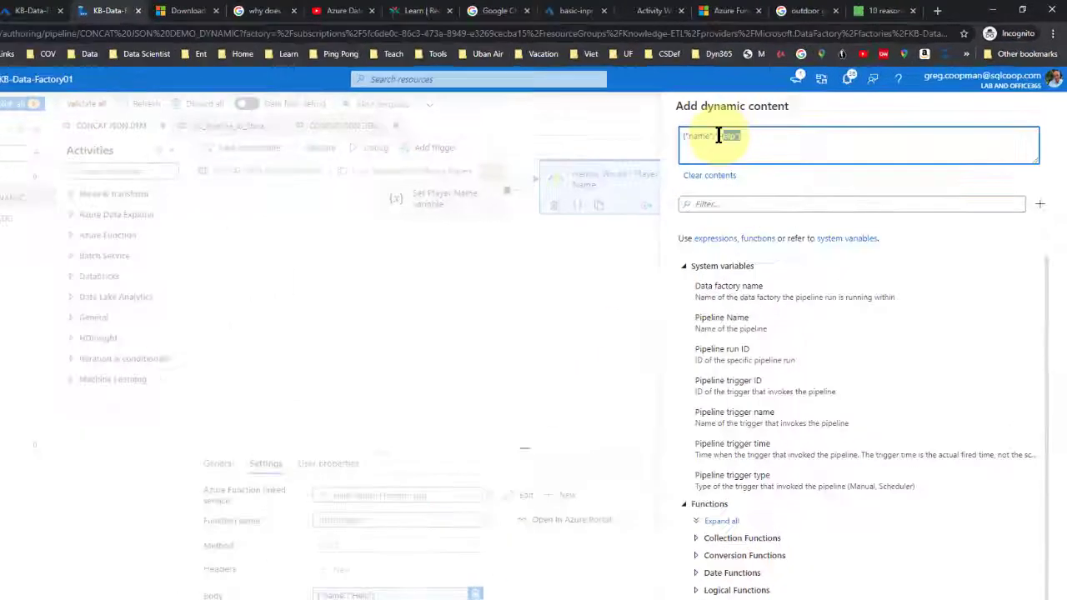
pyautogui.hotkey('ctrl', 'a')
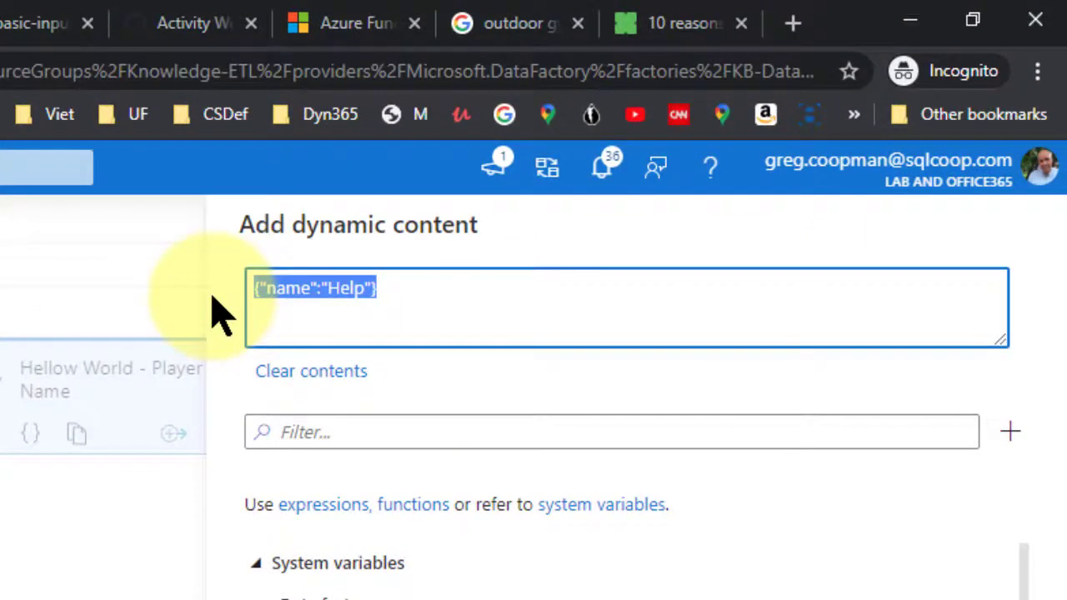
pyautogui.write('@concat(\'{"name":"\',variables(\'PlayerBiographyFileName\'),\'"}\')')
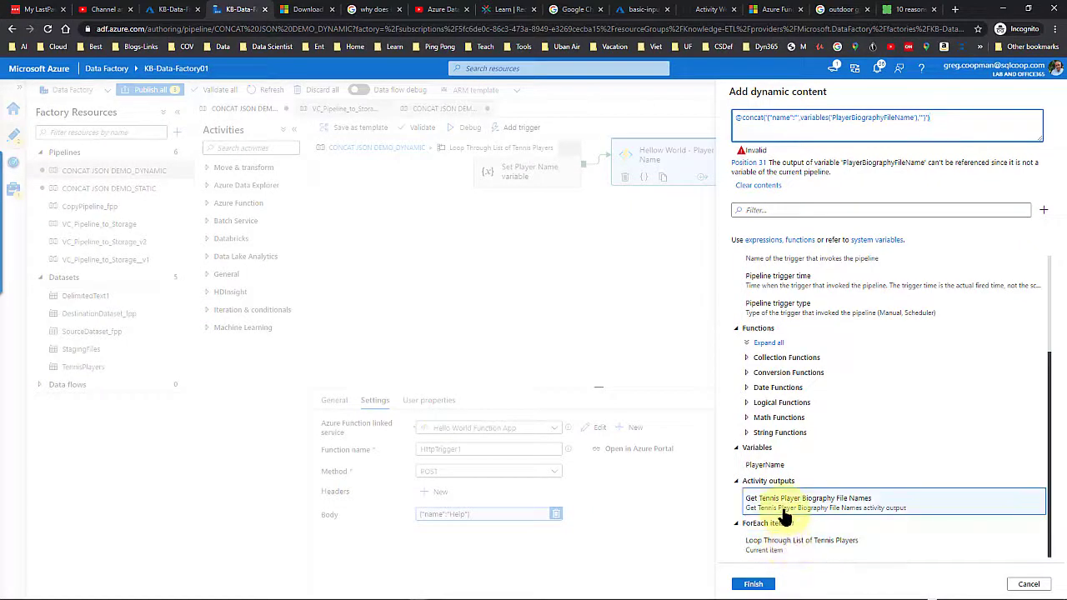
# Correct the variable reference in the concat expression to PlayerName and close the dynamic content editor
pyautogui.click(860, 118)
pyautogui.press('Delete')
pyautogui.press('Delete')
pyautogui.press('Delete')
pyautogui.press('Delete')
pyautogui.press('Delete')
pyautogui.press('Delete')
pyautogui.press('Delete')
pyautogui.press('Delete')
pyautogui.press('Delete')
pyautogui.press('Delete')
pyautogui.press('Delete')
pyautogui.press('Delete')
pyautogui.press('Delete')
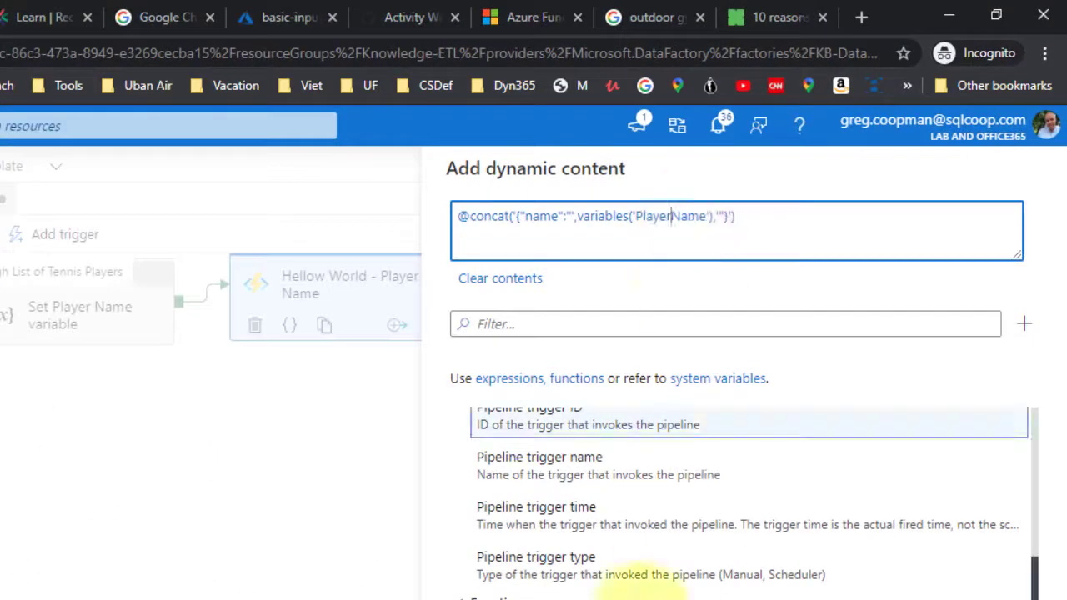
pyautogui.press('Escape')
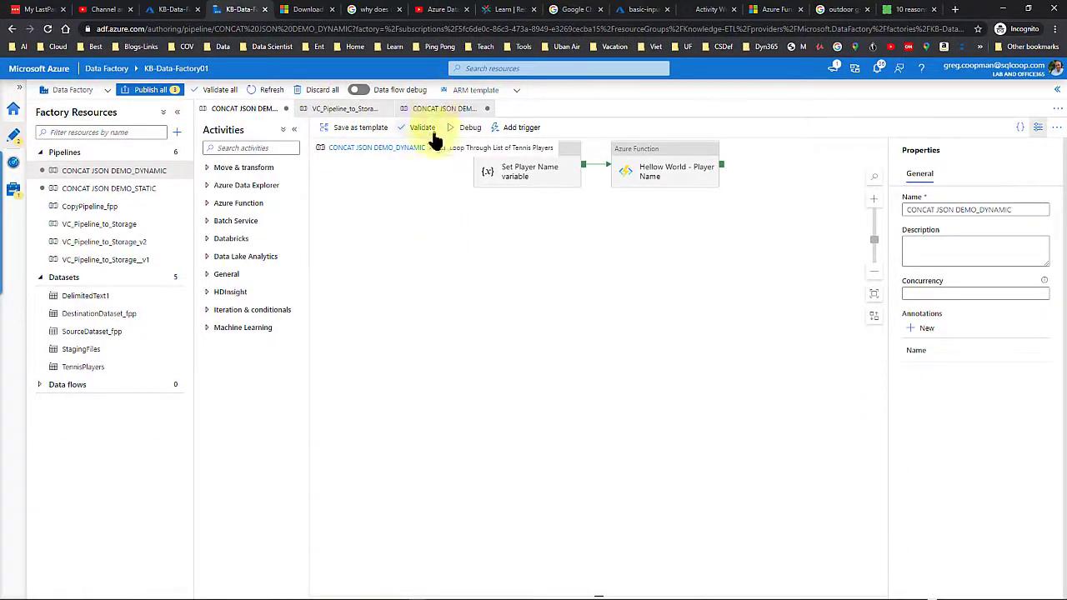
# Debug the CONCAT JSON DEMO_DYNAMIC pipeline and inspect the inputs of the last Hellow World - Player Name run and the first Set Player Name variable run
pyautogui.click(469, 129)
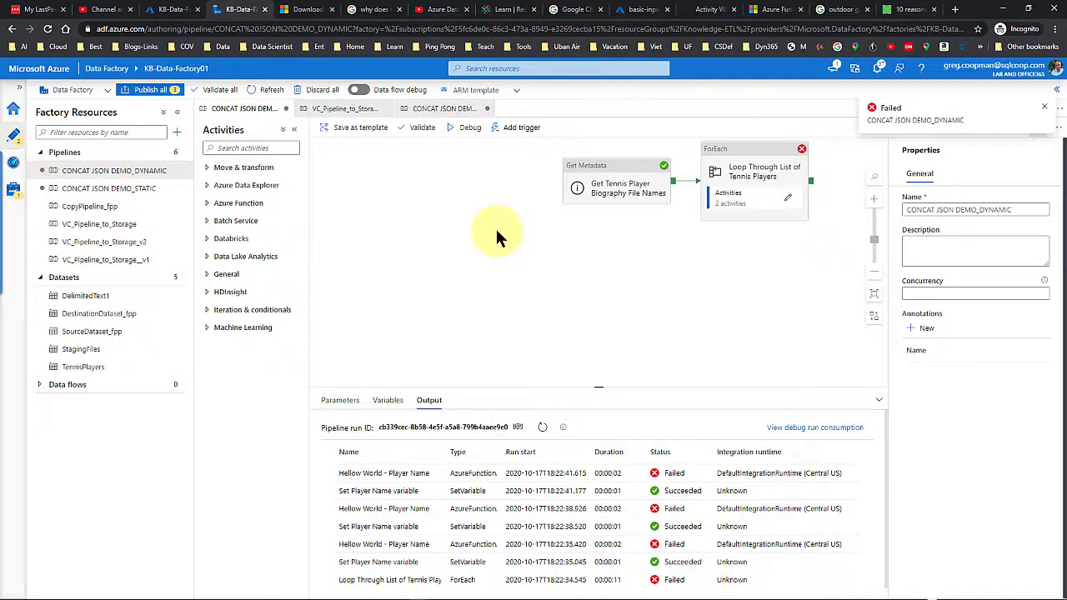
pyautogui.click(399, 475)
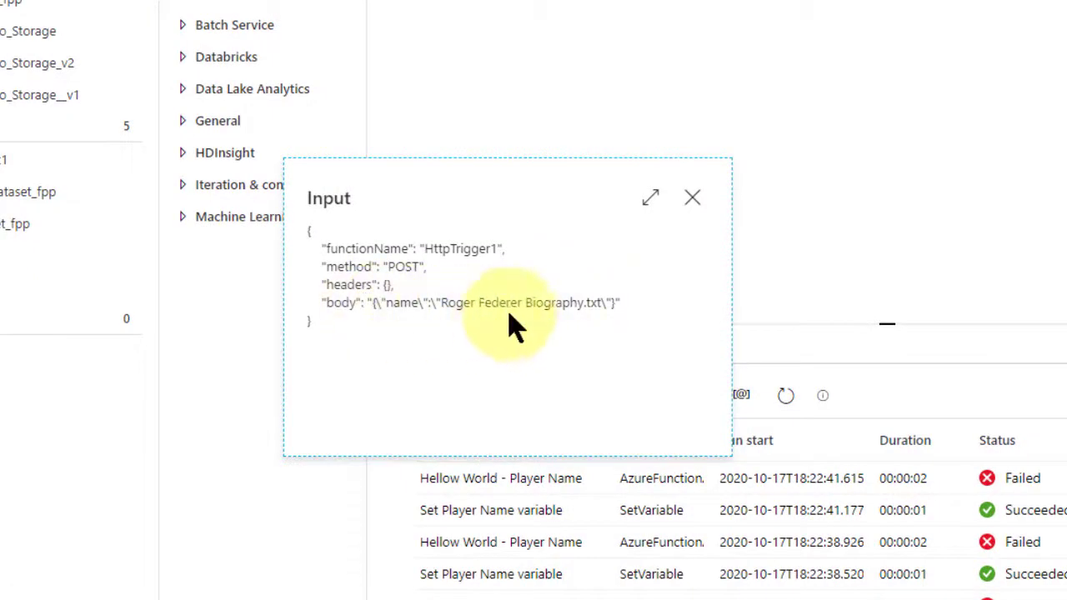
pyautogui.click(691, 197)
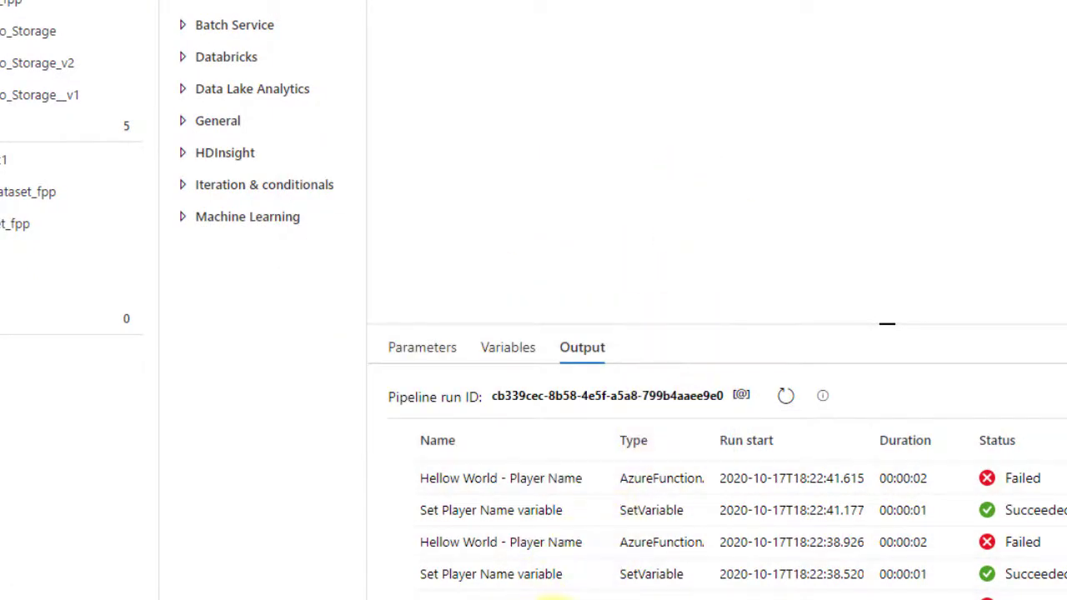
pyautogui.click(552, 598)
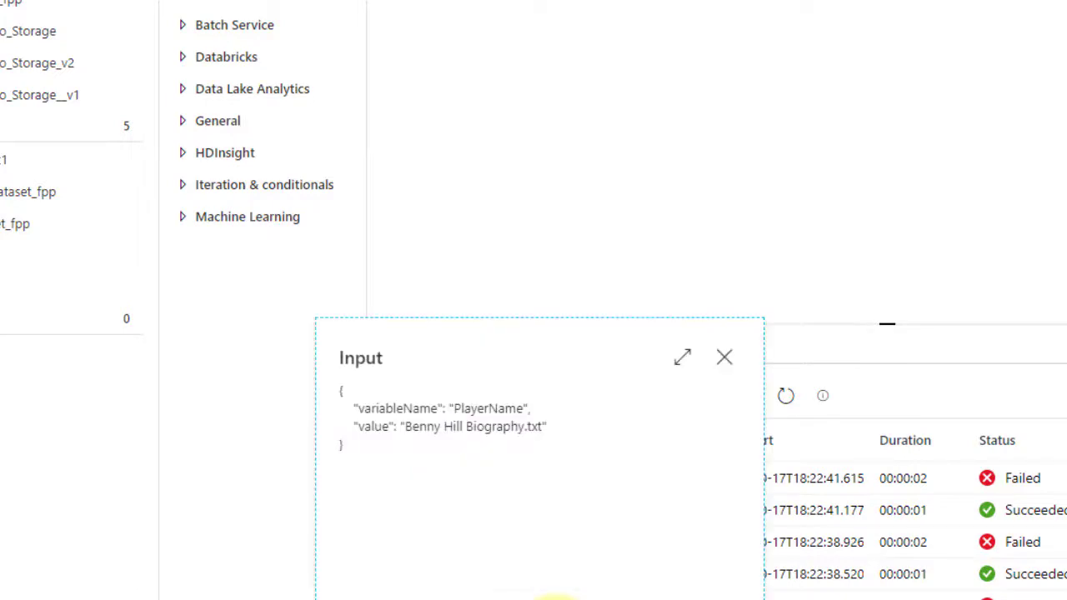
pyautogui.click(724, 358)
pyautogui.moveTo(888, 325); pyautogui.dragTo(899, 2)
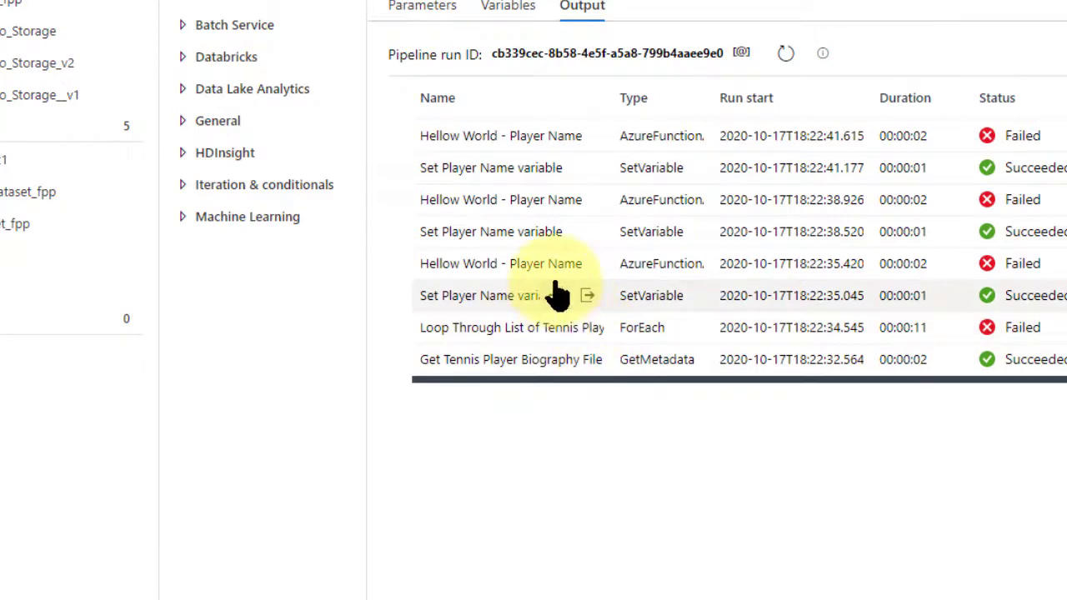
# Examine the request bodies in the inputs of the first and second Hellow World - Player Name runs
pyautogui.click(523, 265)
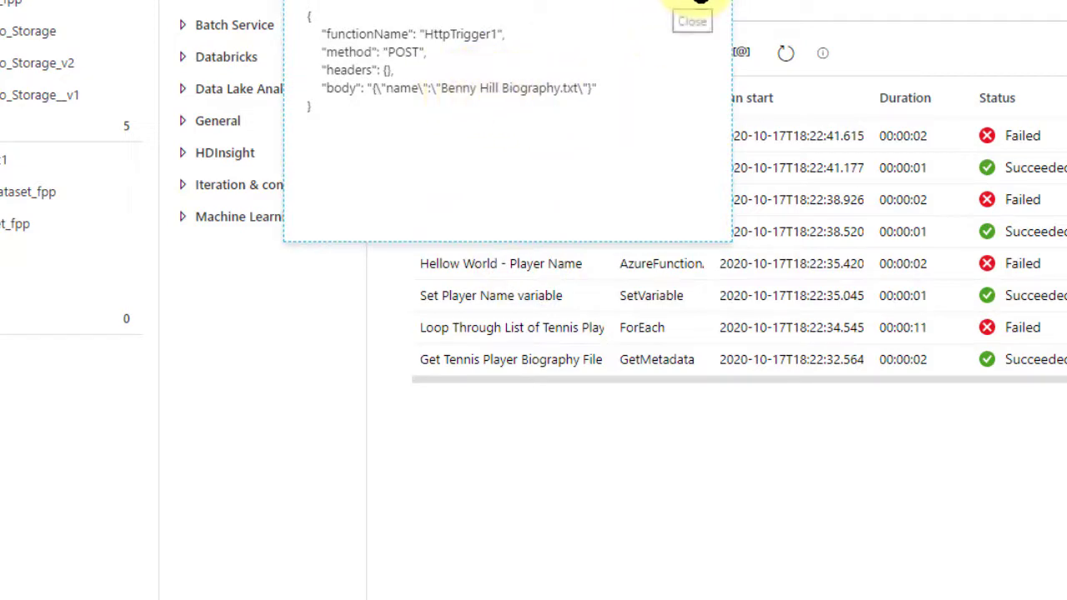
pyautogui.click(695, 7)
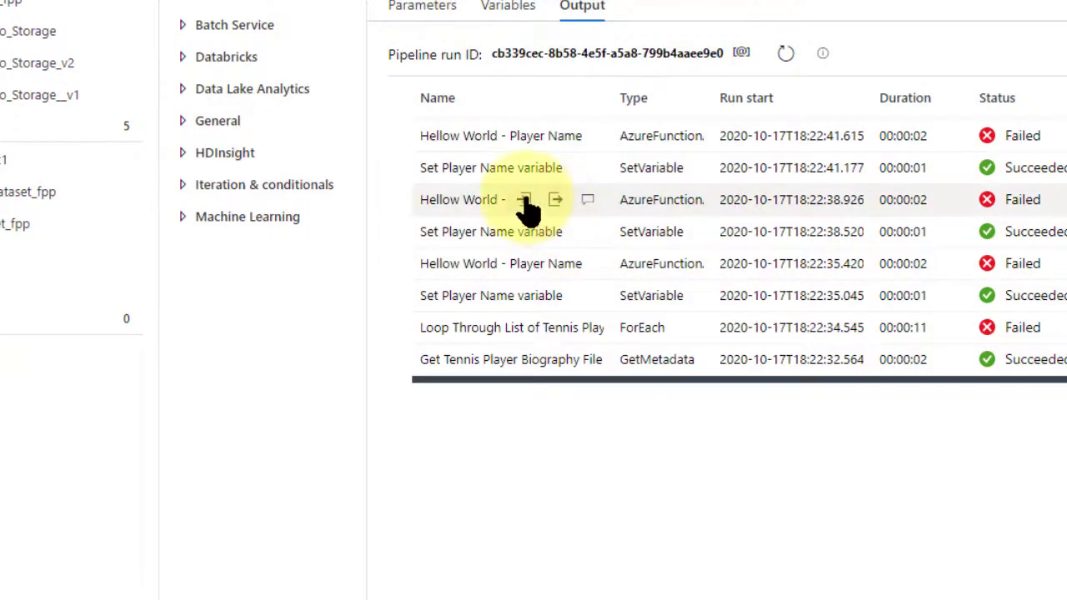
pyautogui.click(523, 200)
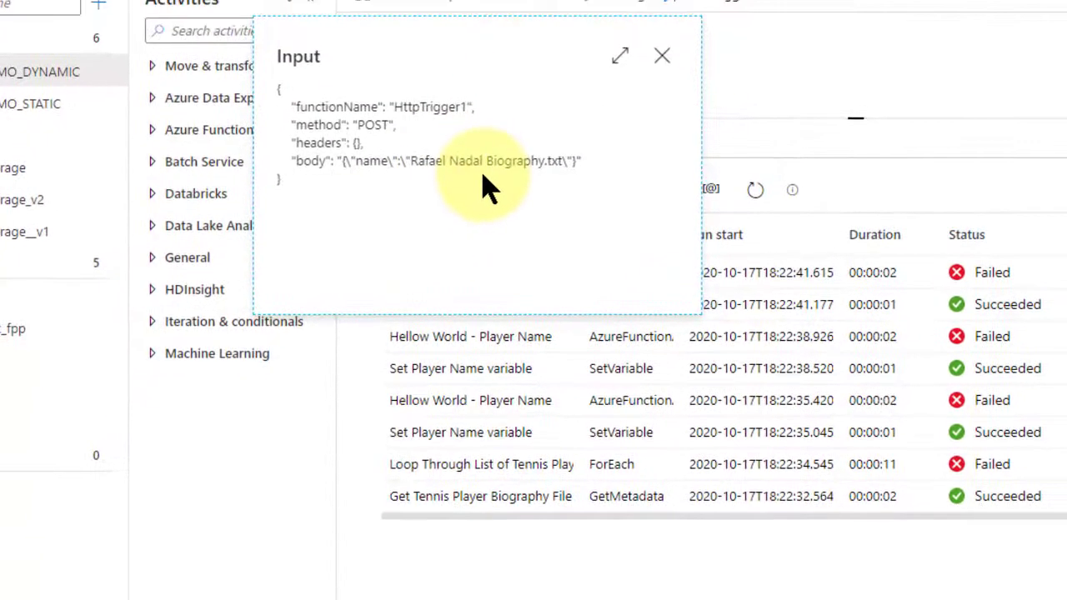
pyautogui.click(661, 56)
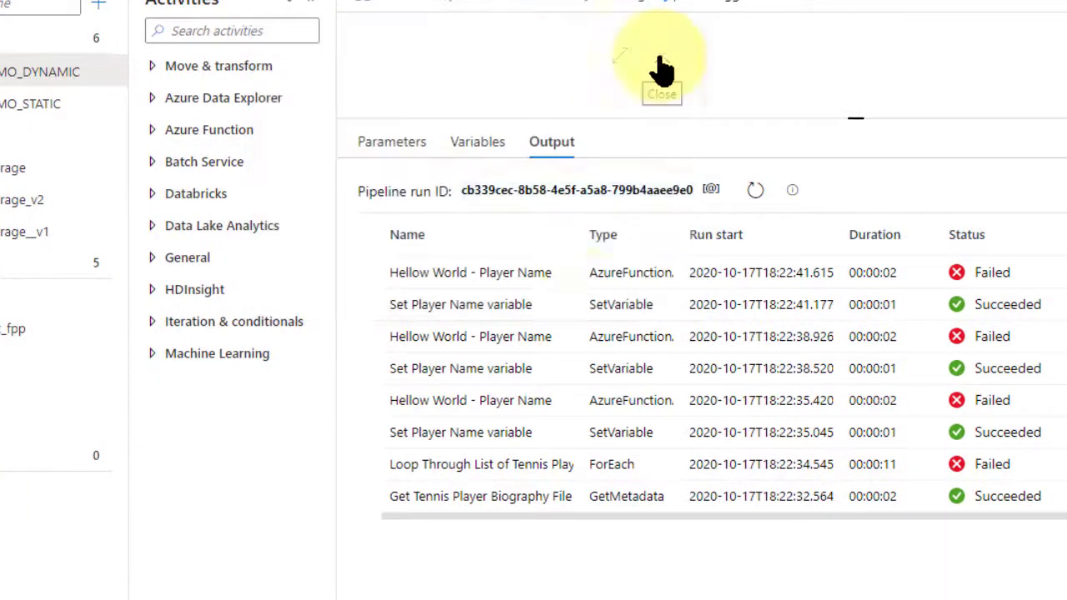
# Review the error details of the second Hellow World - Player Name run and open the activities inside the ForEach loop
pyautogui.click(560, 336)
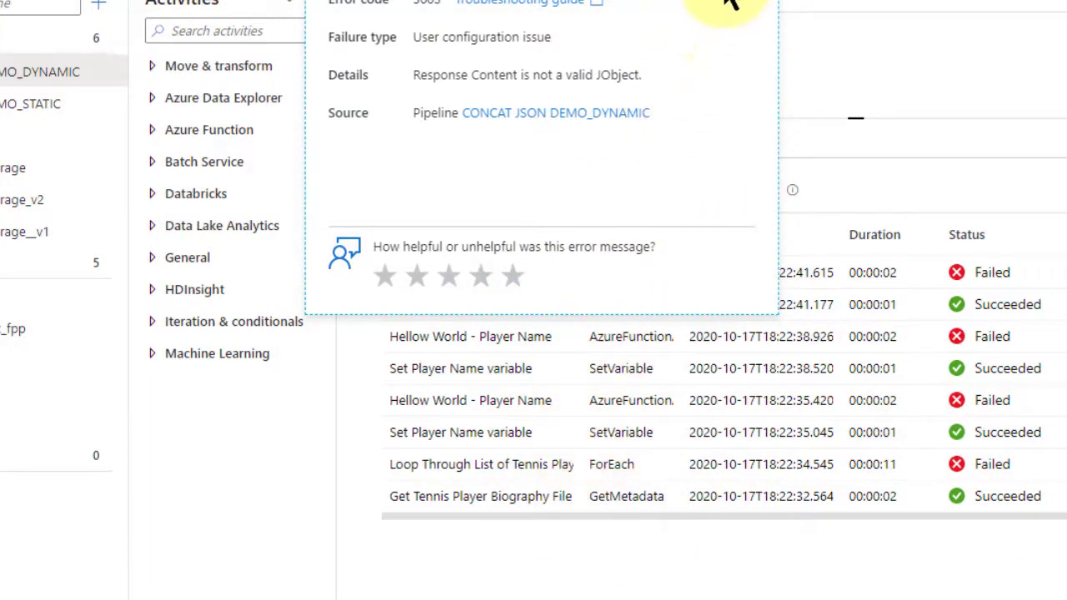
pyautogui.click(691, 69)
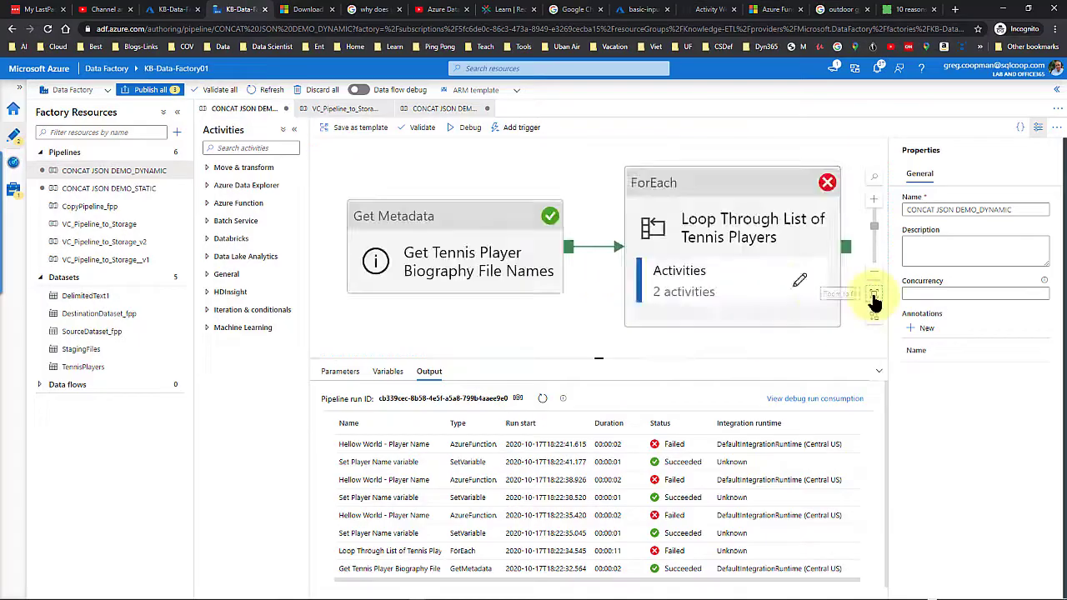
pyautogui.click(799, 279)
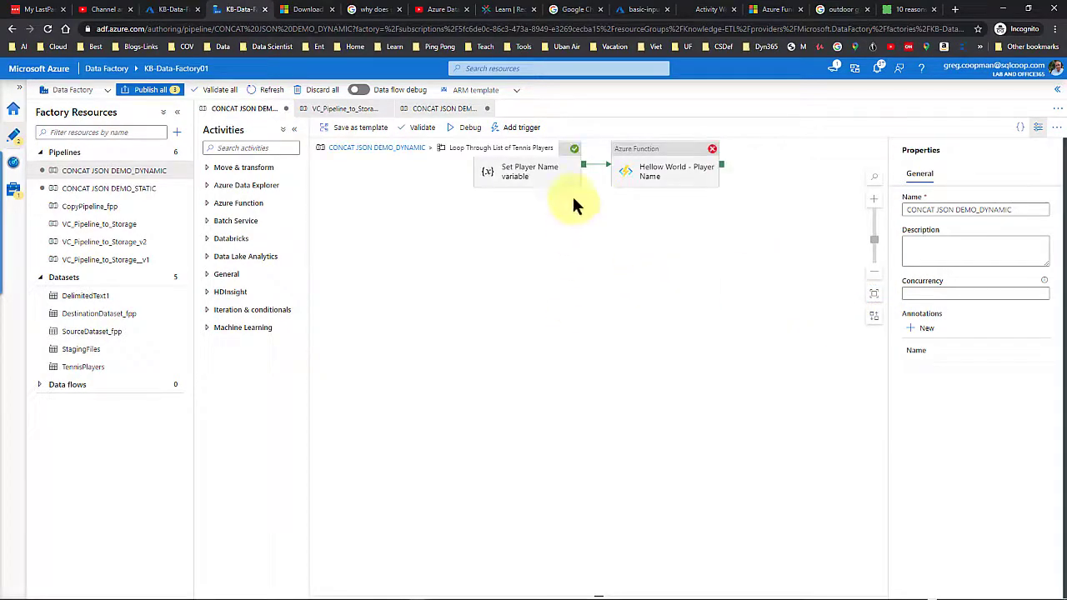
# Replace the Hellow World - Player Name function's body expression with {"name":"@{variables('PlayerBiographyFileName')}"}
pyautogui.click(641, 175)
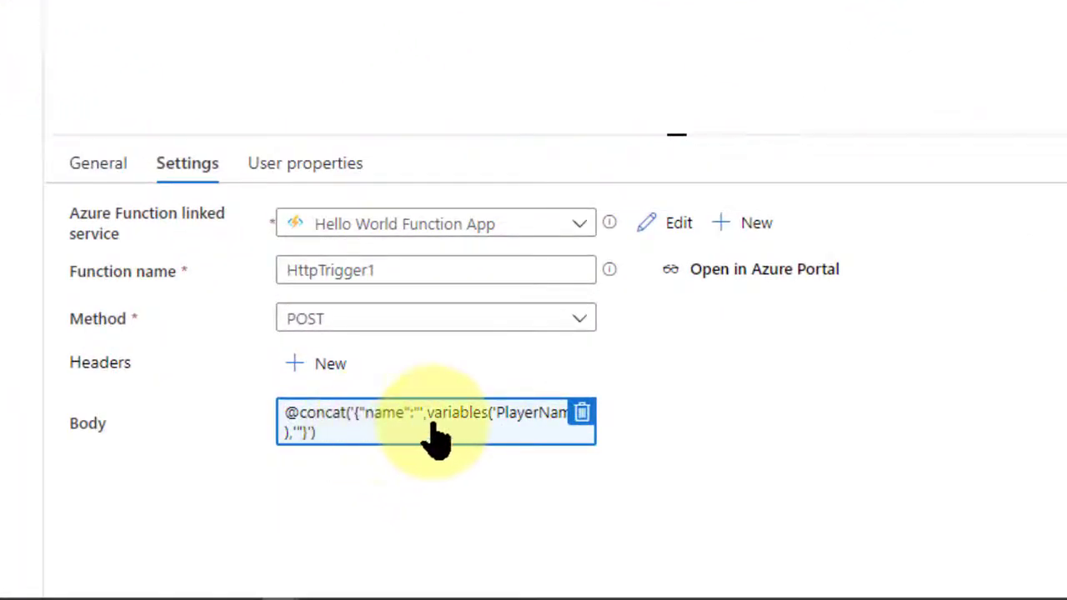
pyautogui.click(431, 423)
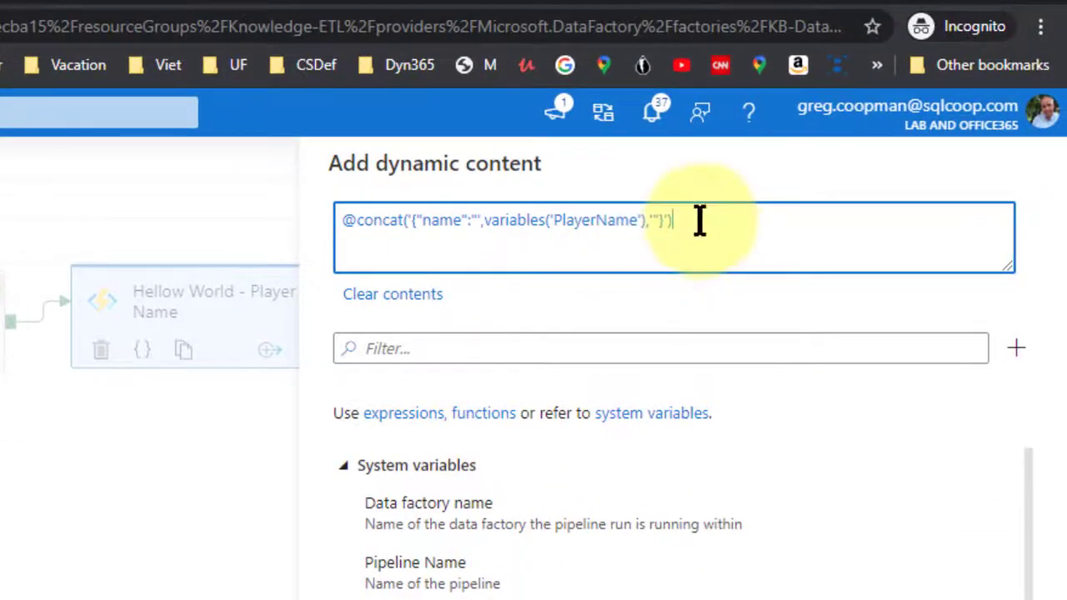
pyautogui.moveTo(699, 221); pyautogui.dragTo(283, 242)
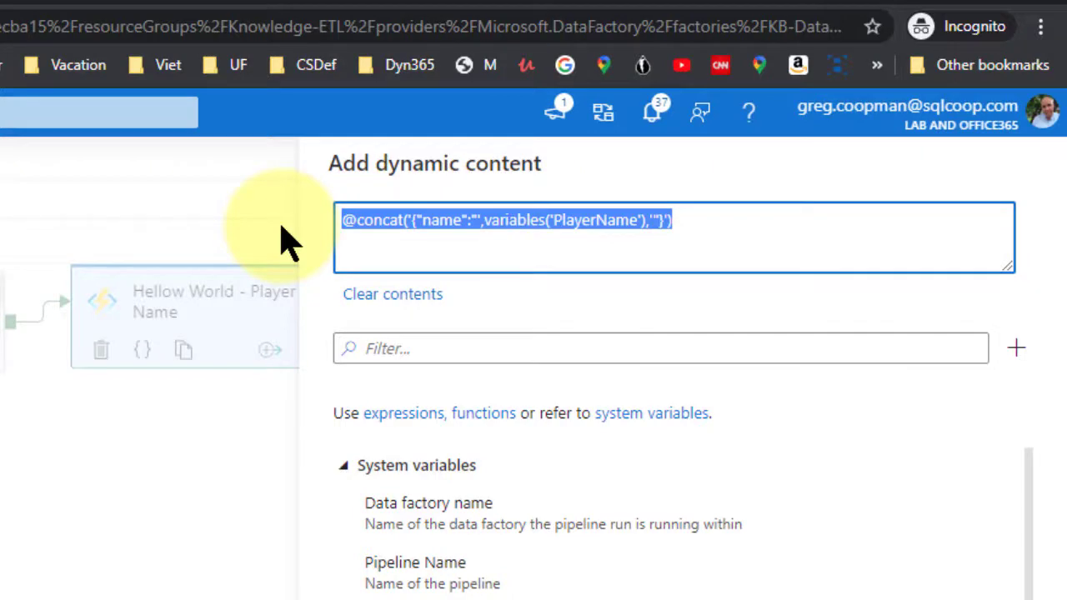
pyautogui.write('{"name":"@{variables(\'PlayerBiographyFileName\')}"}')
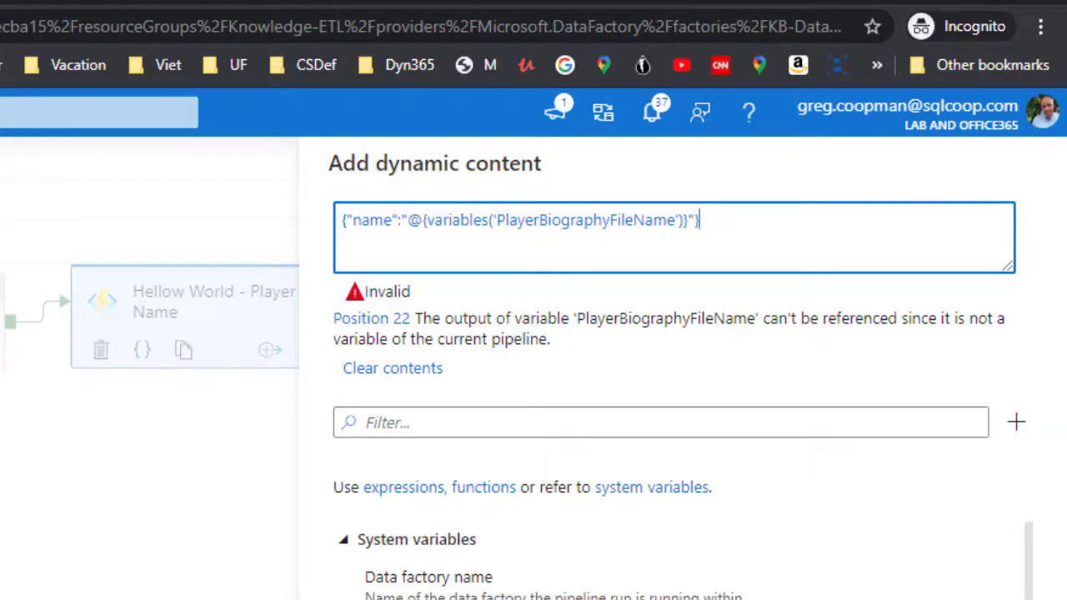
pyautogui.click(541, 523)
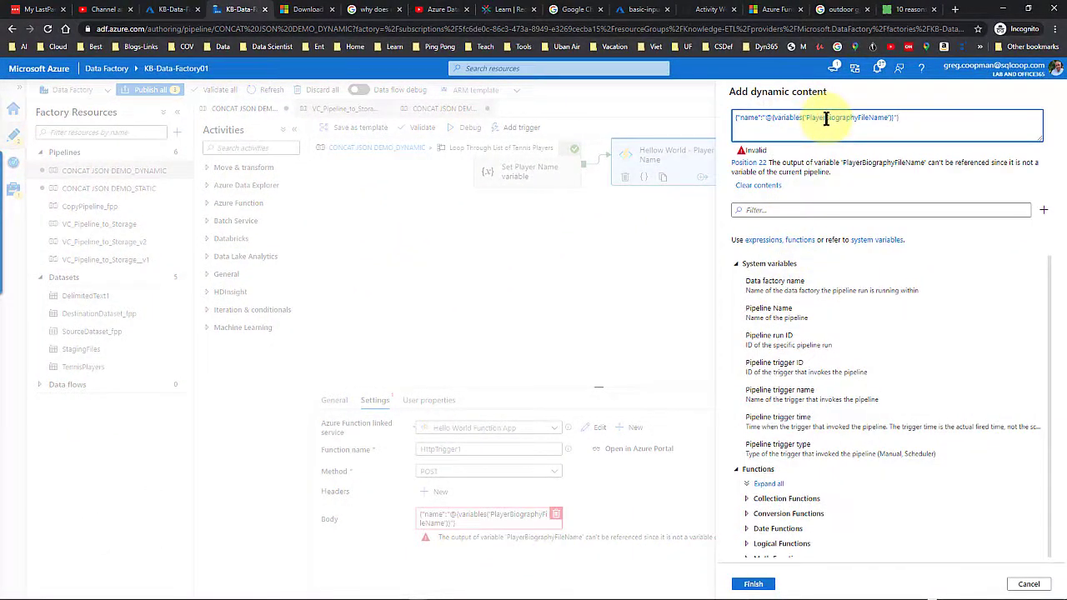
# Shorten the variable reference in the body expression to PlayerName and apply the dynamic content
pyautogui.click(825, 119)
pyautogui.press('Delete')
pyautogui.press('Delete')
pyautogui.press('Delete')
pyautogui.press('Delete')
pyautogui.press('Delete')
pyautogui.press('Delete')
pyautogui.press('Delete')
pyautogui.press('Delete')
pyautogui.press('Delete')
pyautogui.press('Delete')
pyautogui.press('Delete')
pyautogui.press('Delete')
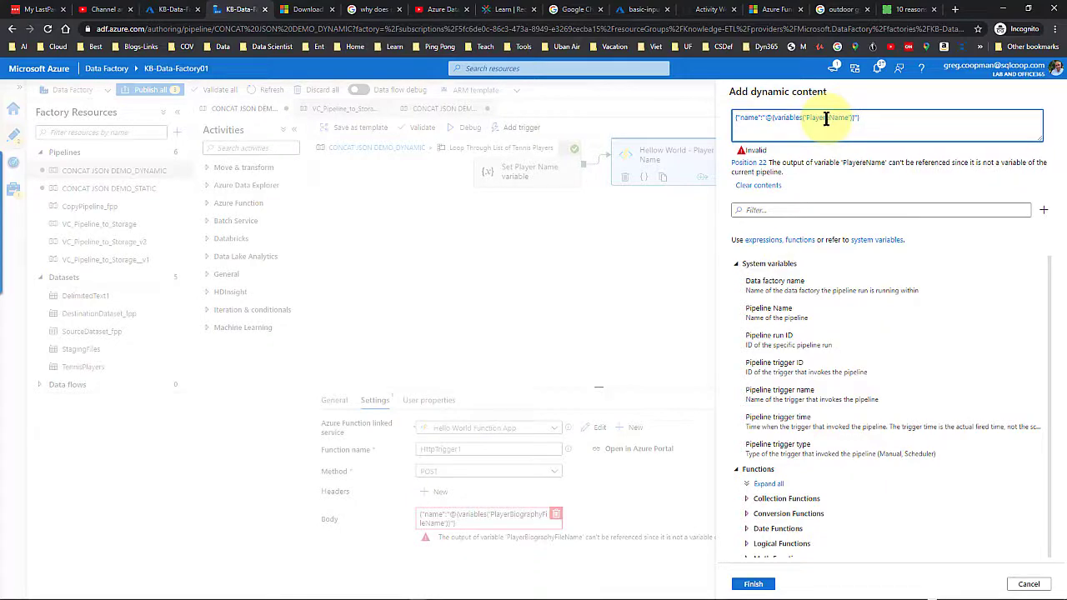
pyautogui.press('Delete')
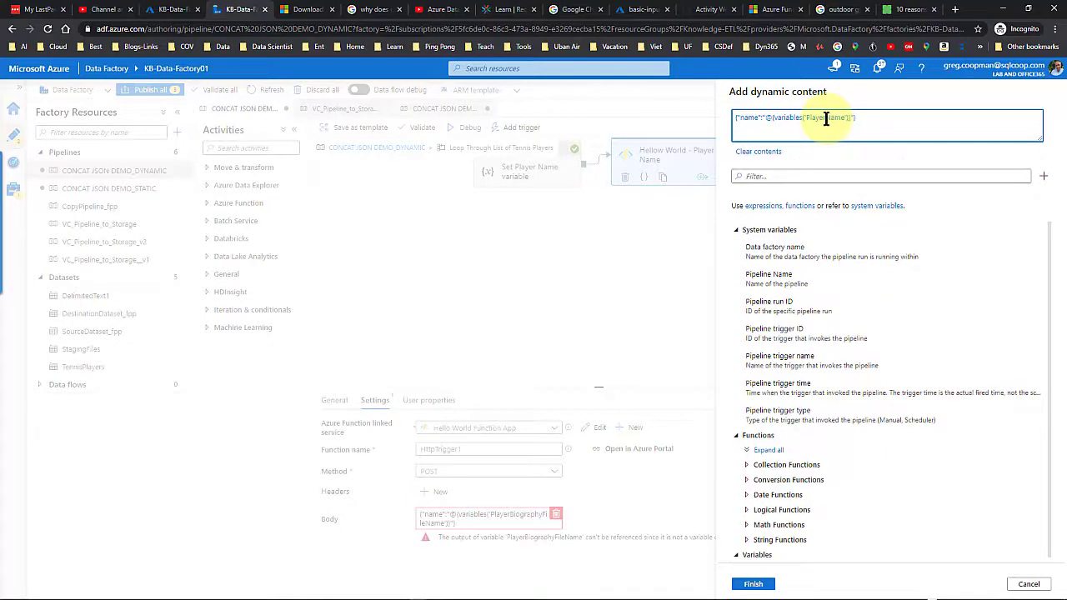
pyautogui.click(752, 584)
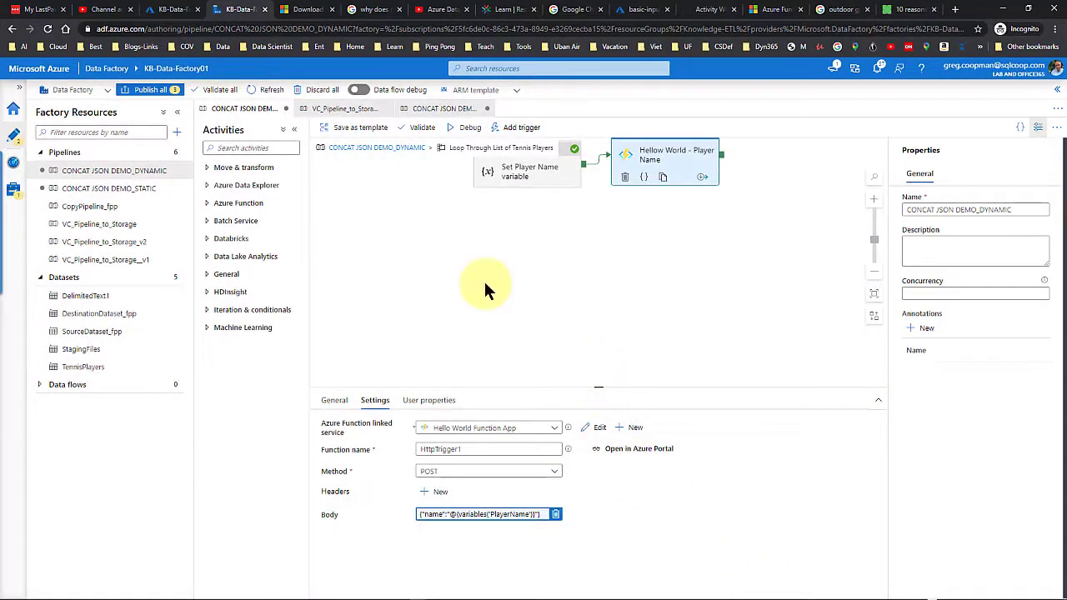
# Debug the CONCAT JSON DEMO_DYNAMIC pipeline and inspect the inputs of the first listed Hellow World - Player Name run
pyautogui.click(469, 126)
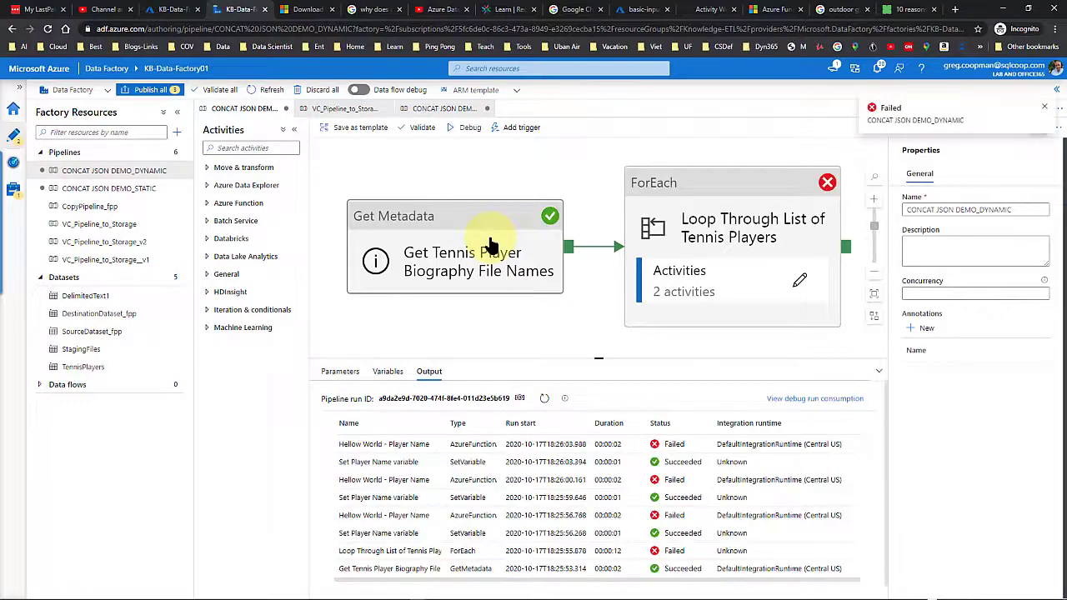
pyautogui.moveTo(422, 444)
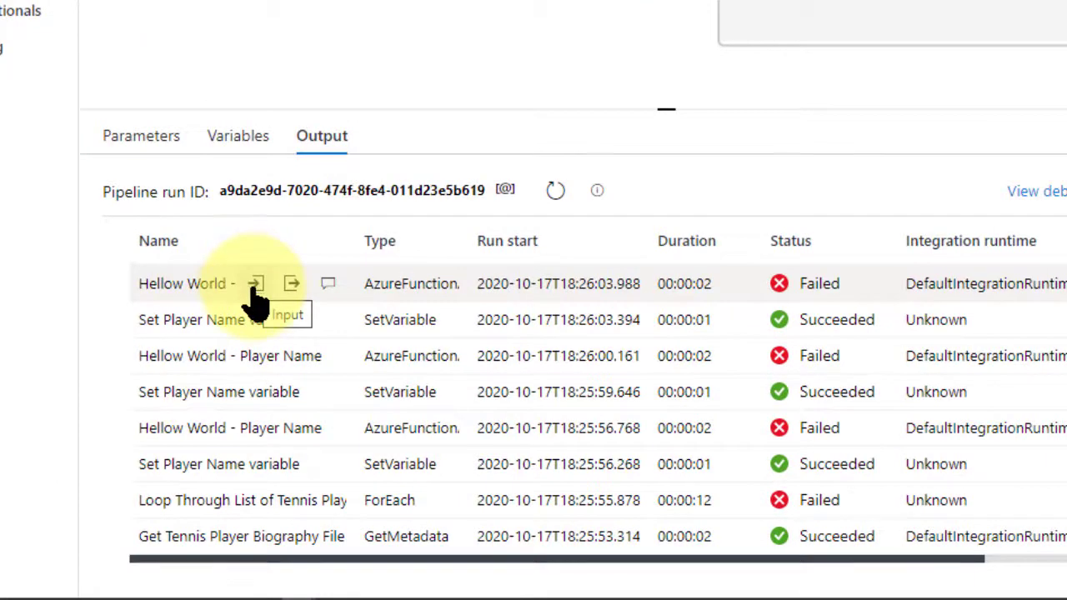
pyautogui.click(256, 284)
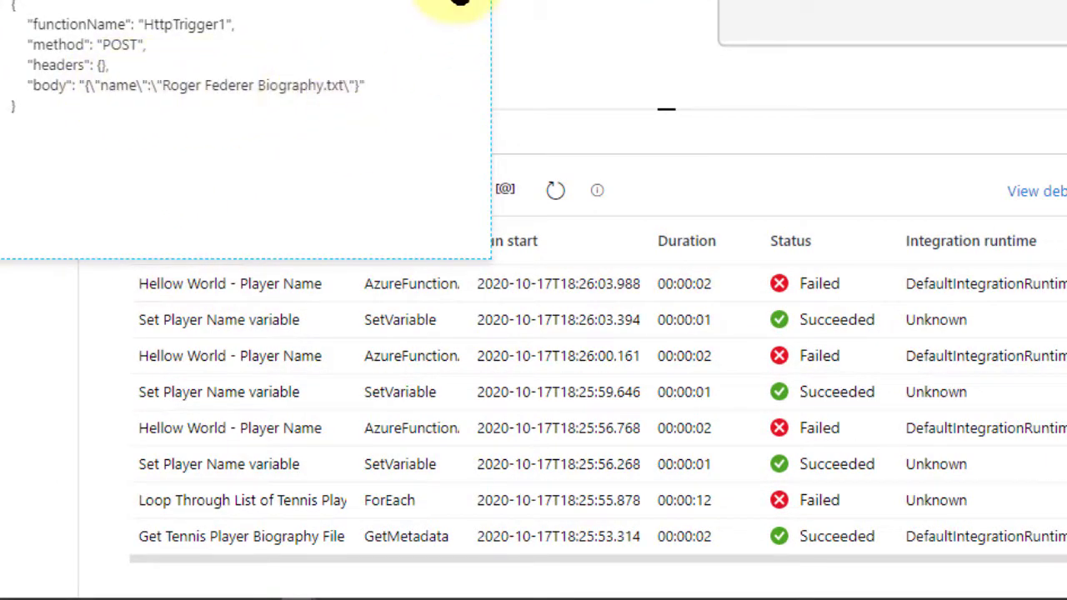
pyautogui.click(504, 3)
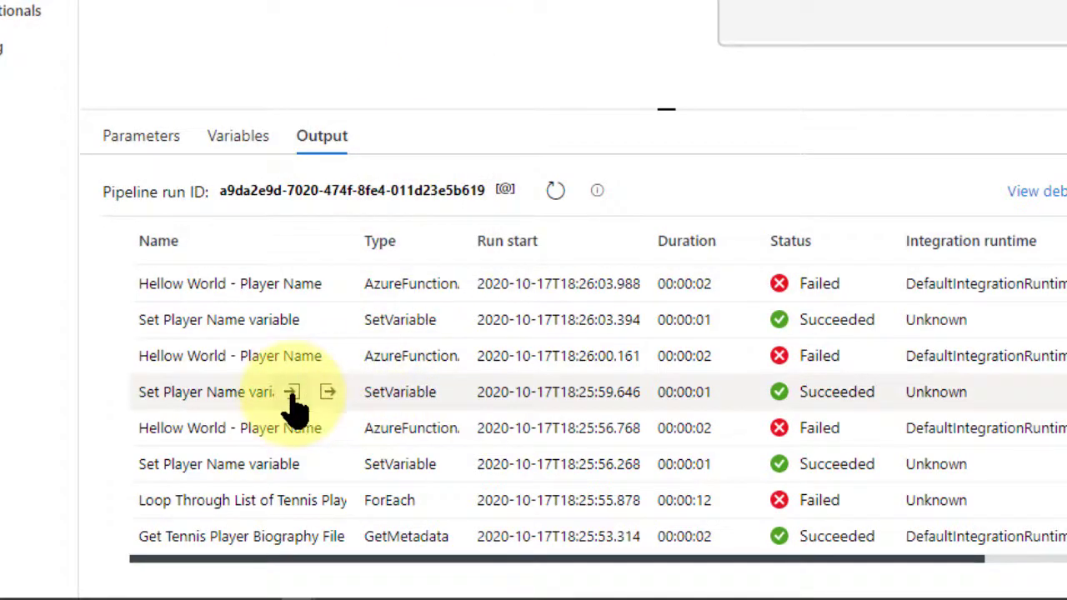
# Inspect the inputs of the second listed Set Player Name variable run and the second Hellow World - Player Name run
pyautogui.click(291, 393)
pyautogui.click(484, 77)
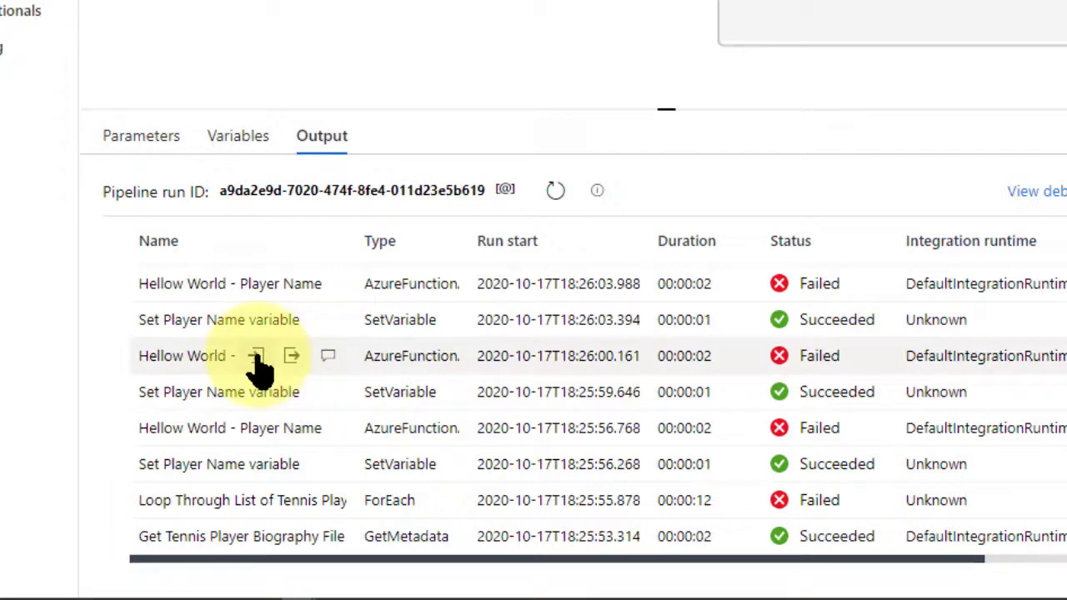
pyautogui.click(256, 355)
pyautogui.click(445, 38)
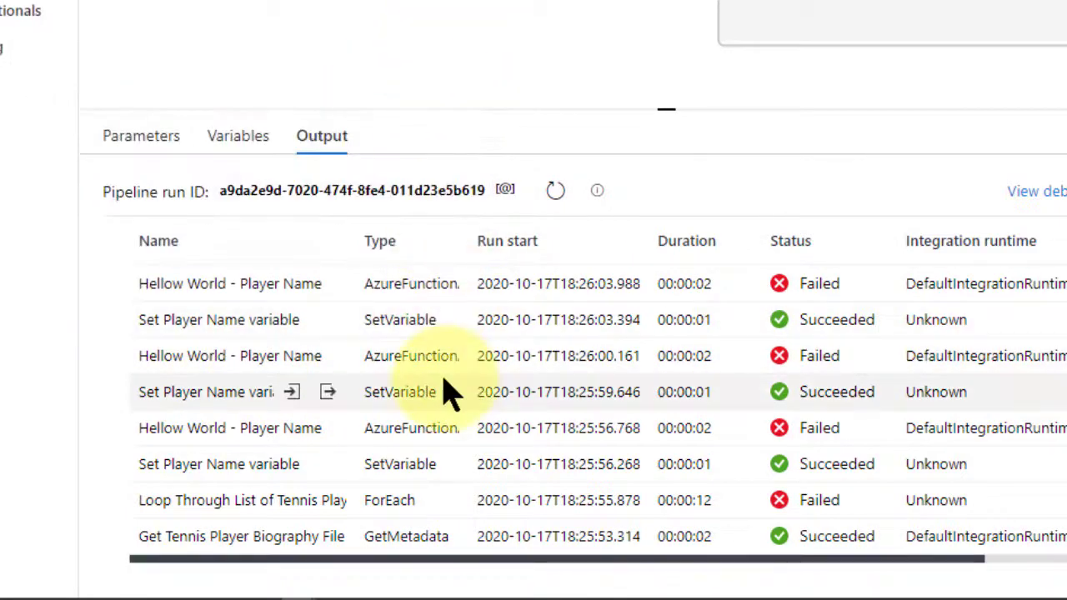
pyautogui.scroll(-1, 450, 390)
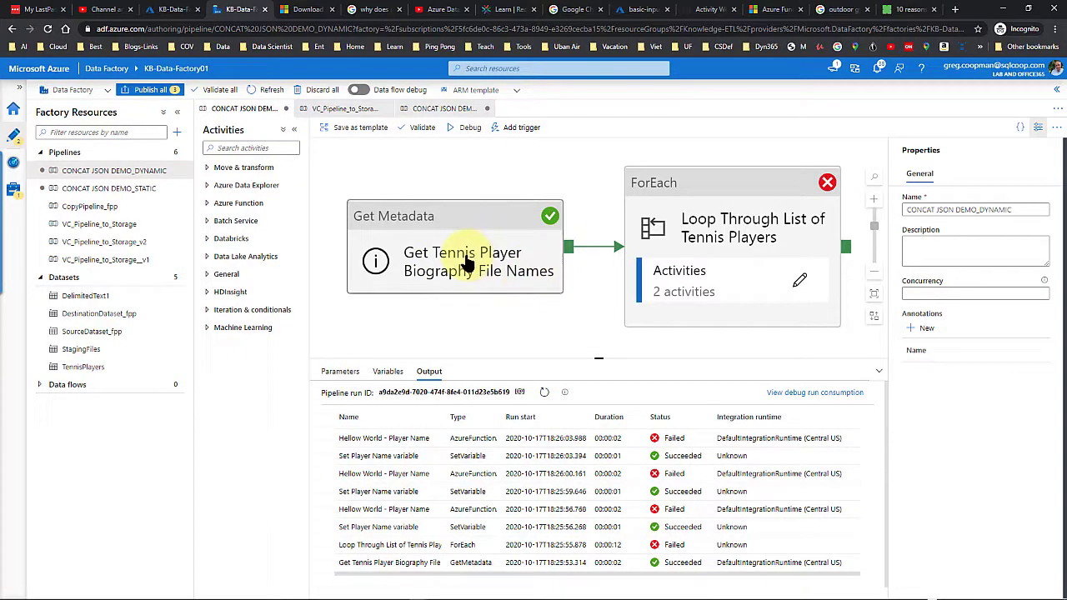
# Open the TennisPlayers dataset used by the Get Metadata activity and review its StagingBlobStorage linked service without changing it
pyautogui.click(481, 271)
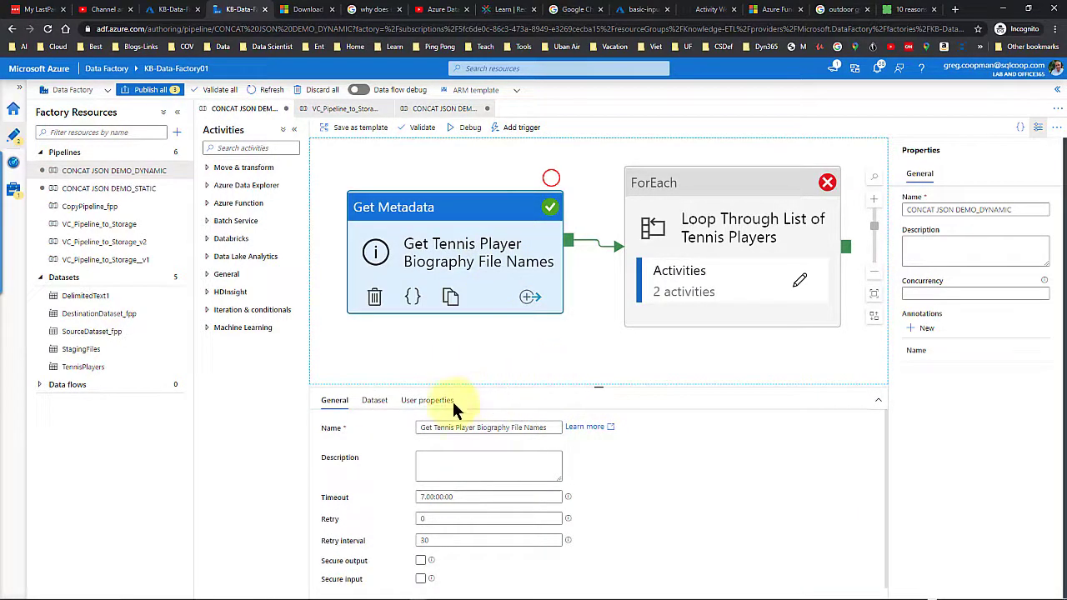
pyautogui.click(374, 402)
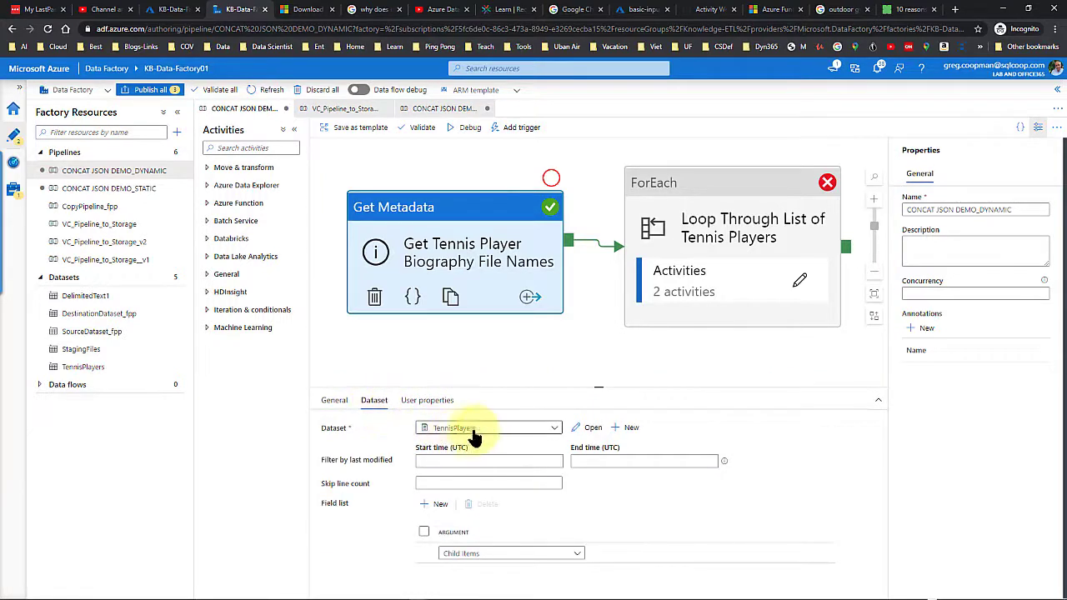
pyautogui.click(591, 428)
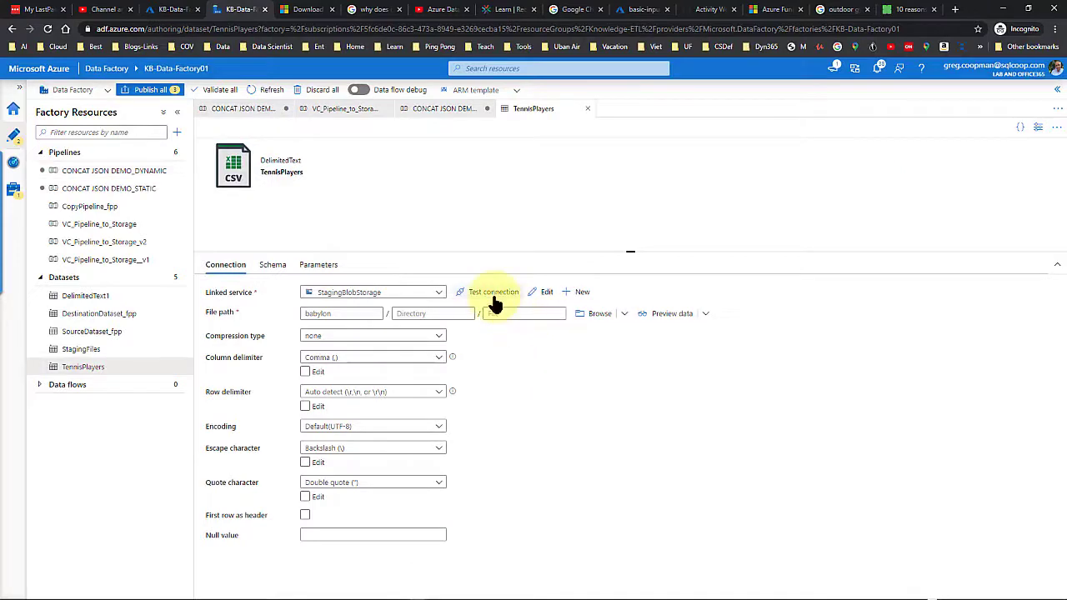
pyautogui.click(547, 293)
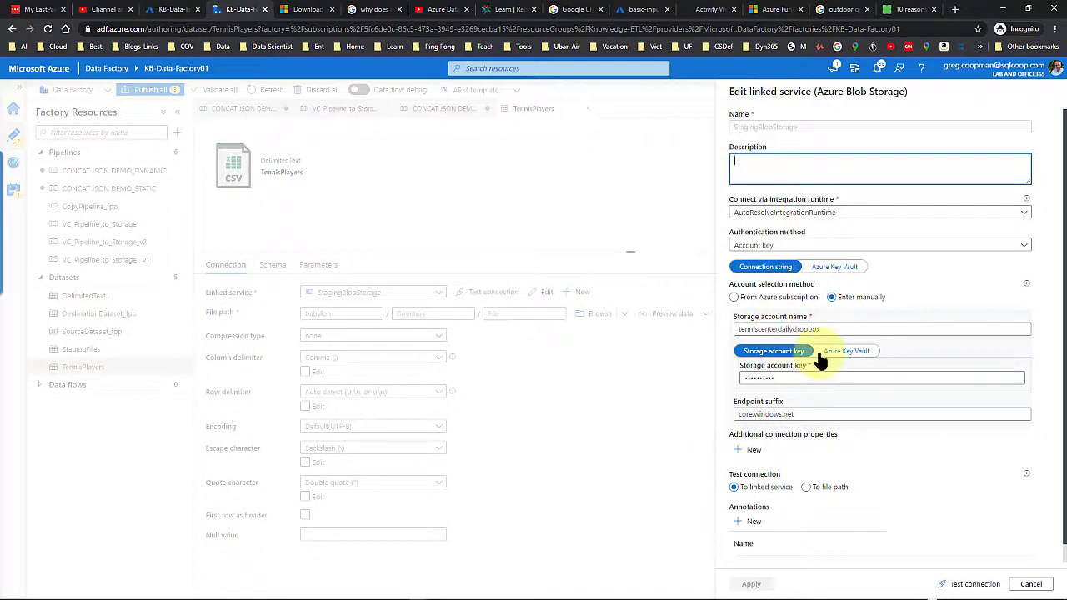
pyautogui.click(1031, 585)
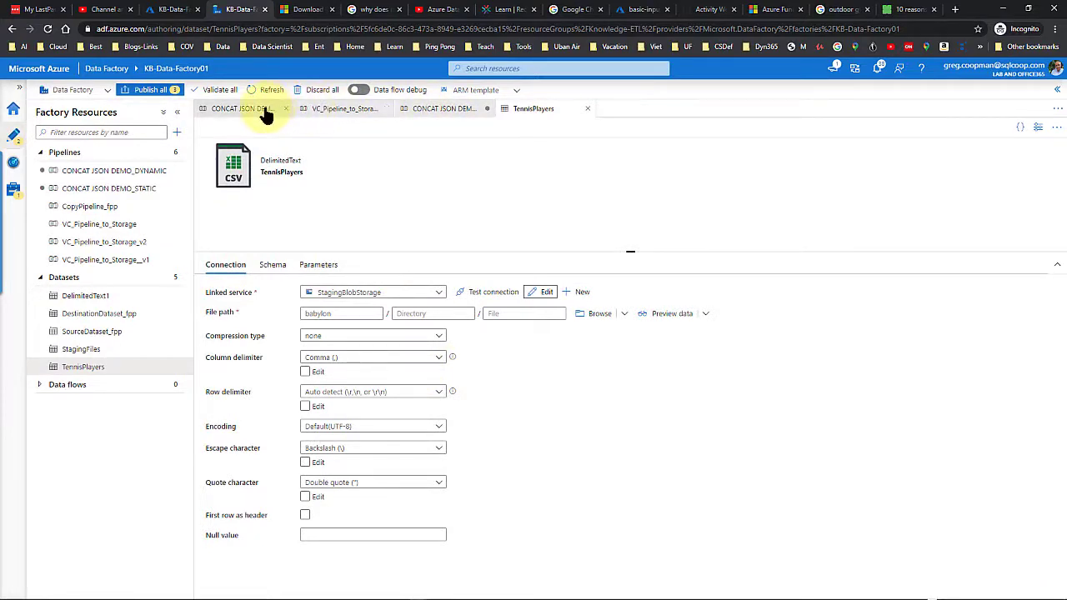
# Return to the CONCAT JSON DEMO_DYNAMIC pipeline and review the field list argument options of the Get Metadata activity
pyautogui.click(451, 117)
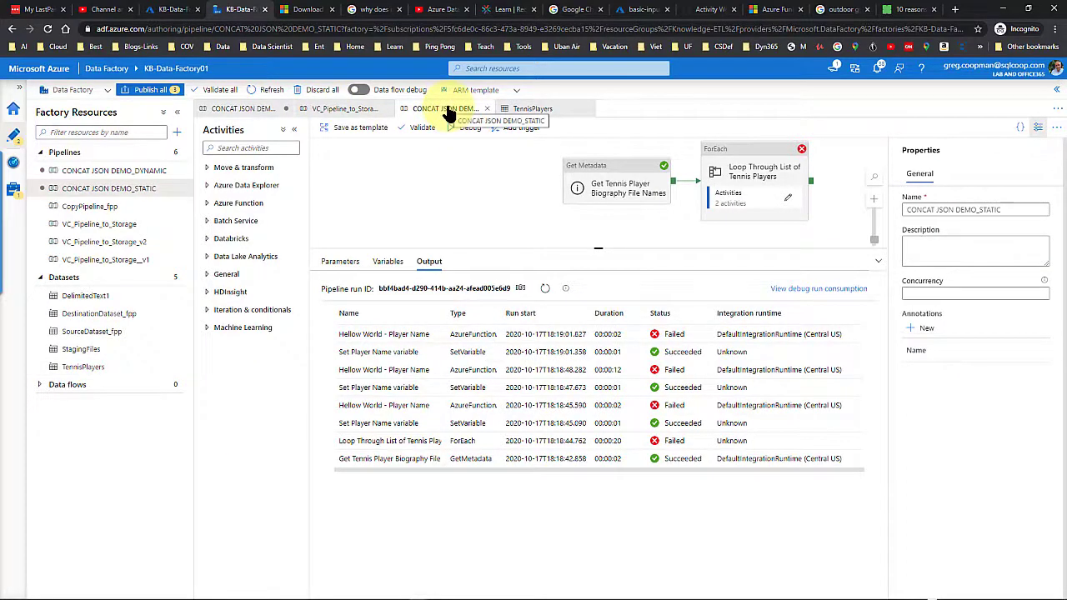
pyautogui.click(244, 108)
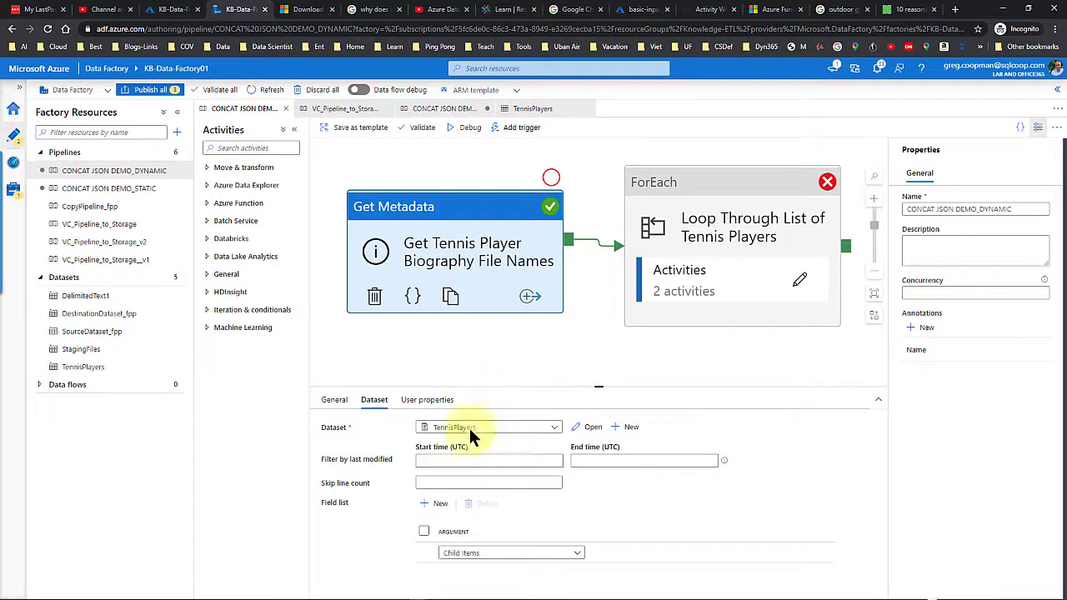
pyautogui.click(493, 554)
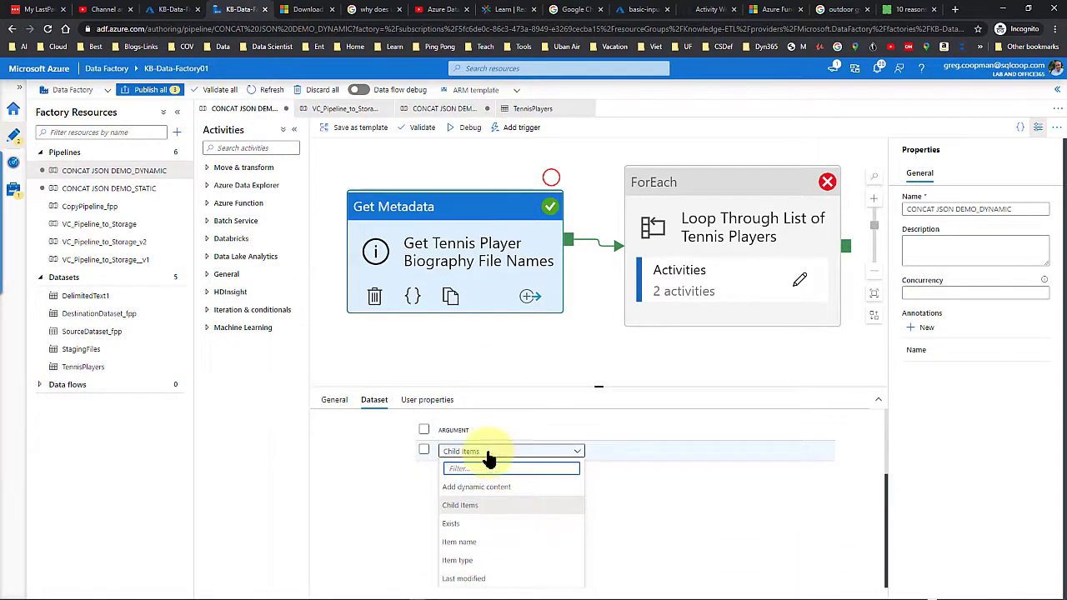
pyautogui.click(490, 452)
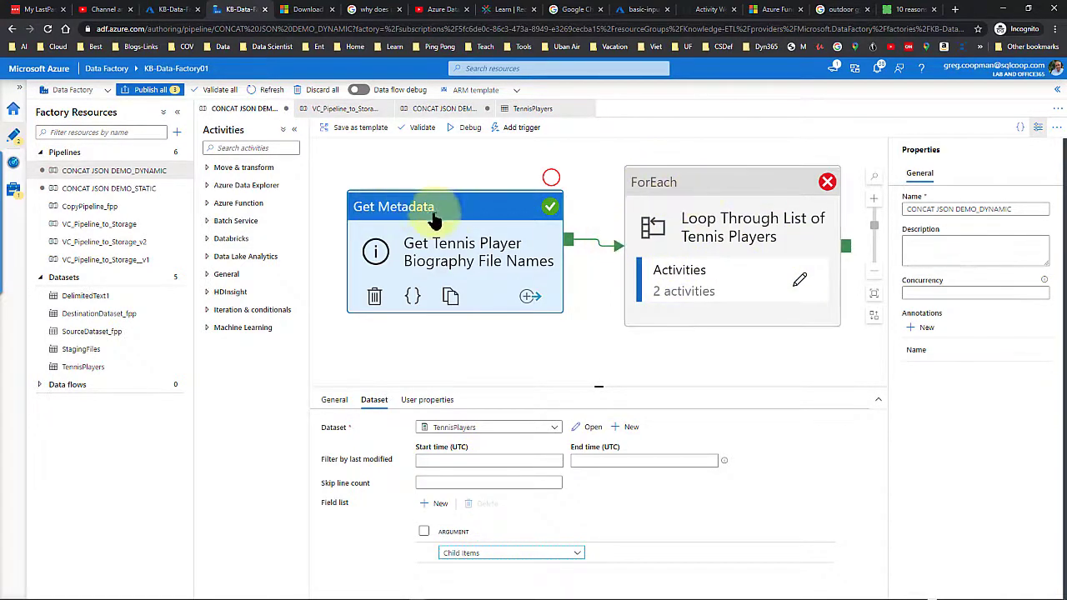
# Review the inner activities and the items expression of the Loop Through List of Tennis Players activity
pyautogui.click(723, 235)
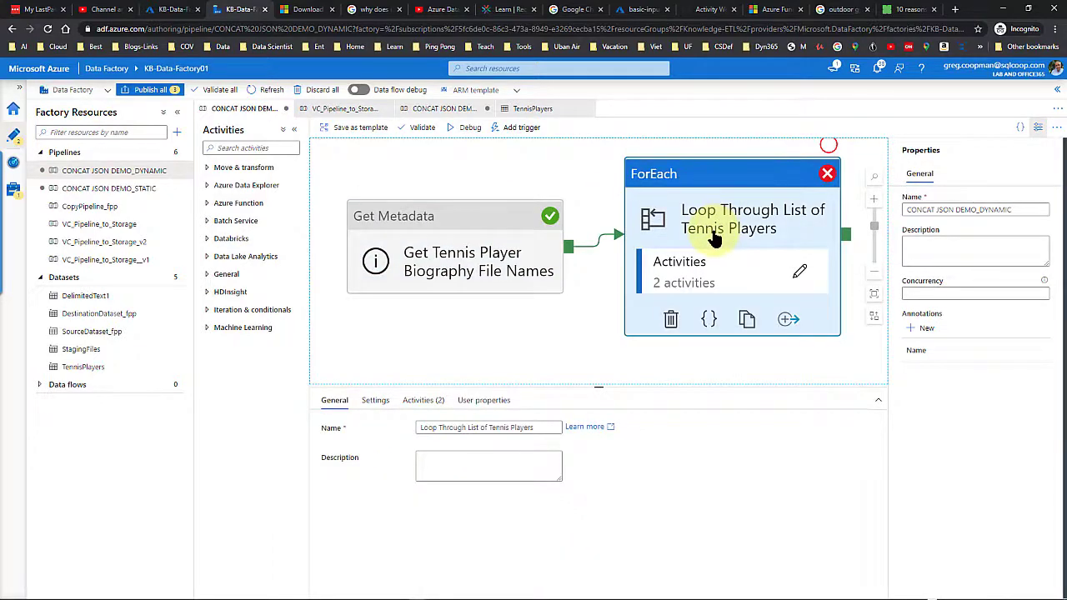
pyautogui.click(421, 400)
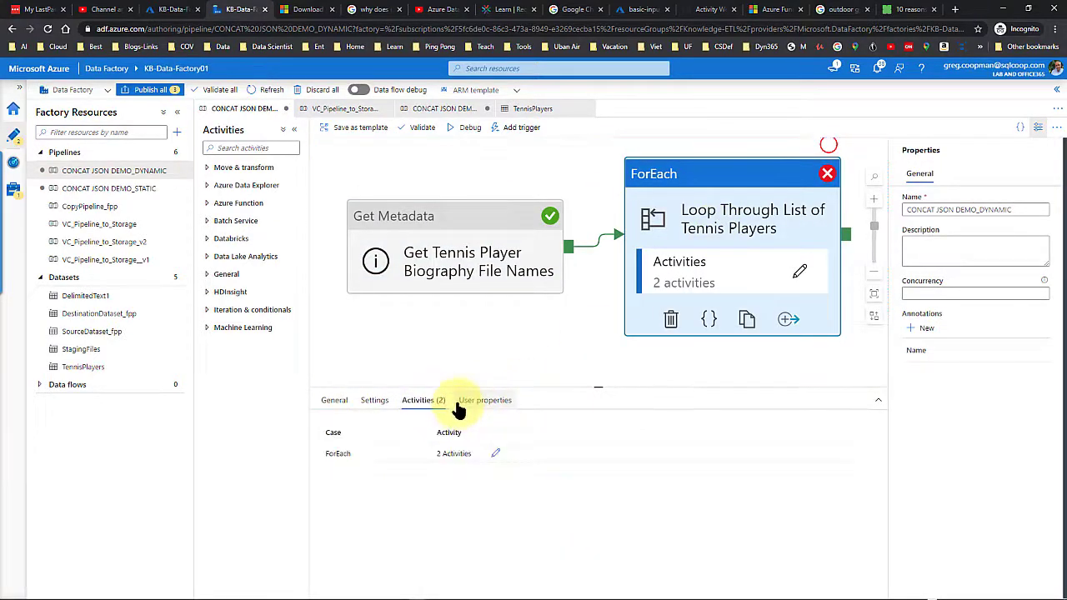
pyautogui.click(374, 402)
pyautogui.click(469, 453)
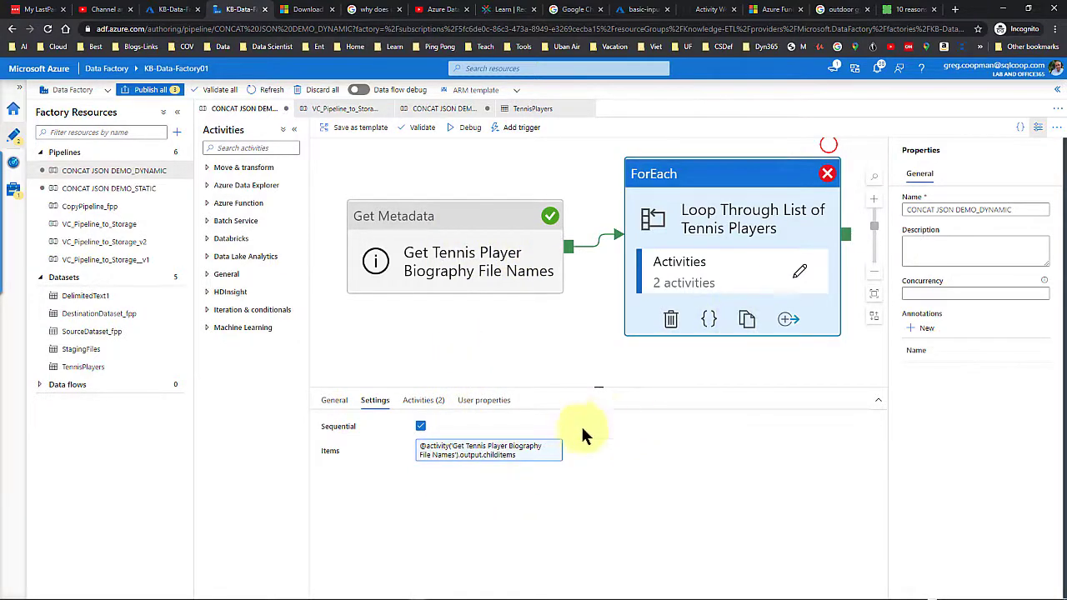
# Open the activities inside the ForEach loop and examine the variable assignment of Set Player Name variable
pyautogui.click(800, 275)
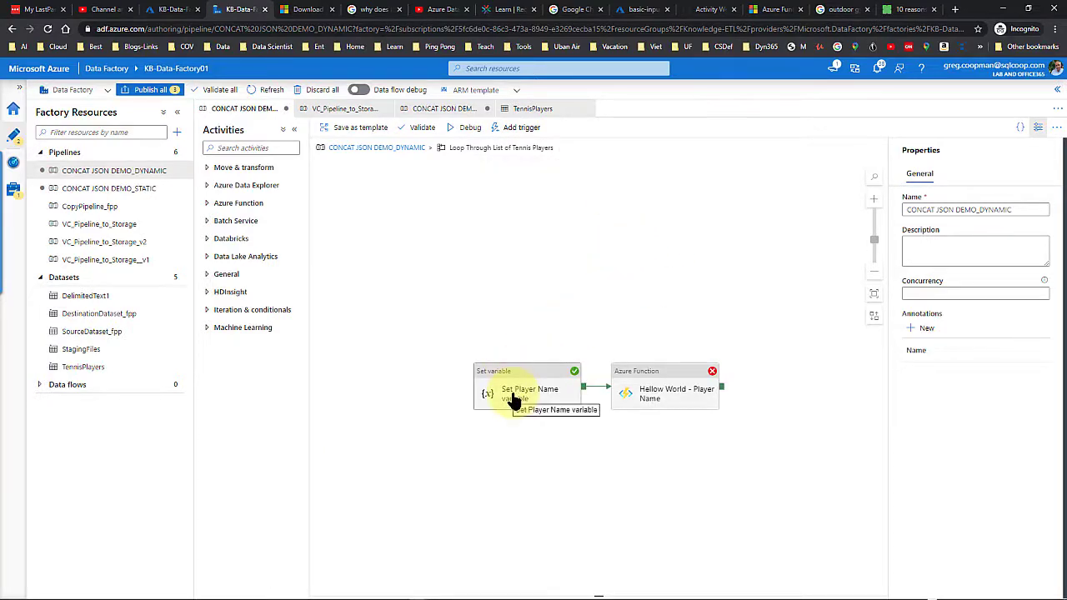
pyautogui.click(518, 397)
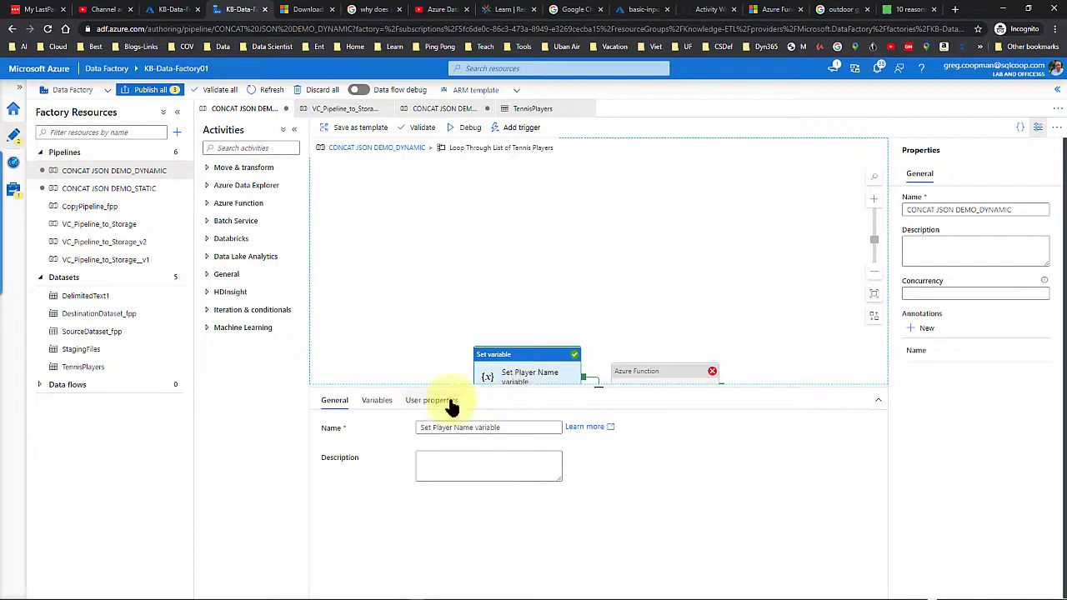
pyautogui.click(372, 400)
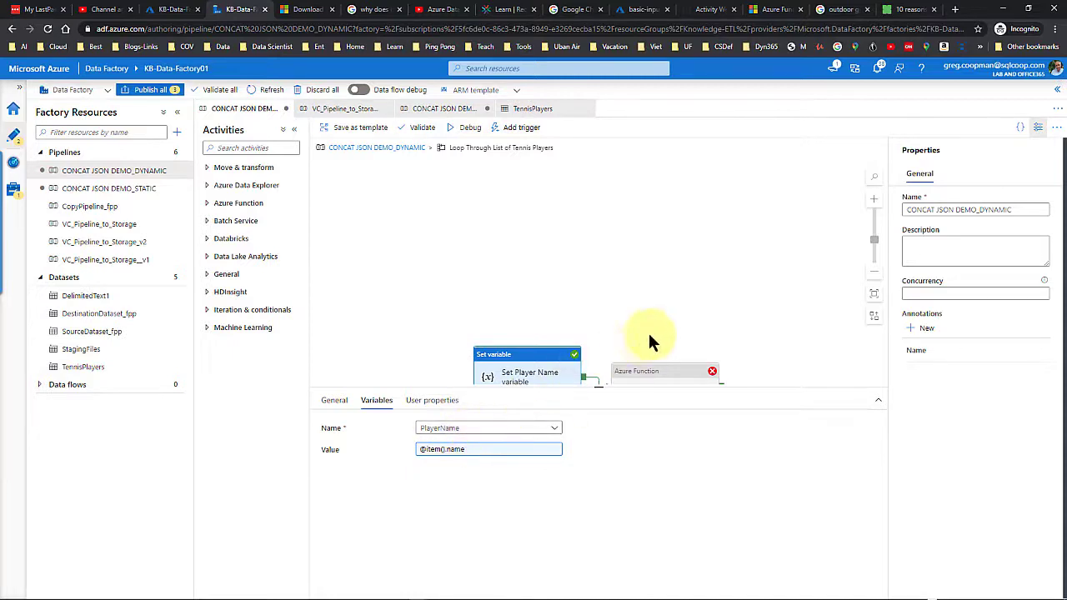
# Examine the Hellow World - Player Name function's body expression and available request methods, keeping POST
pyautogui.click(873, 293)
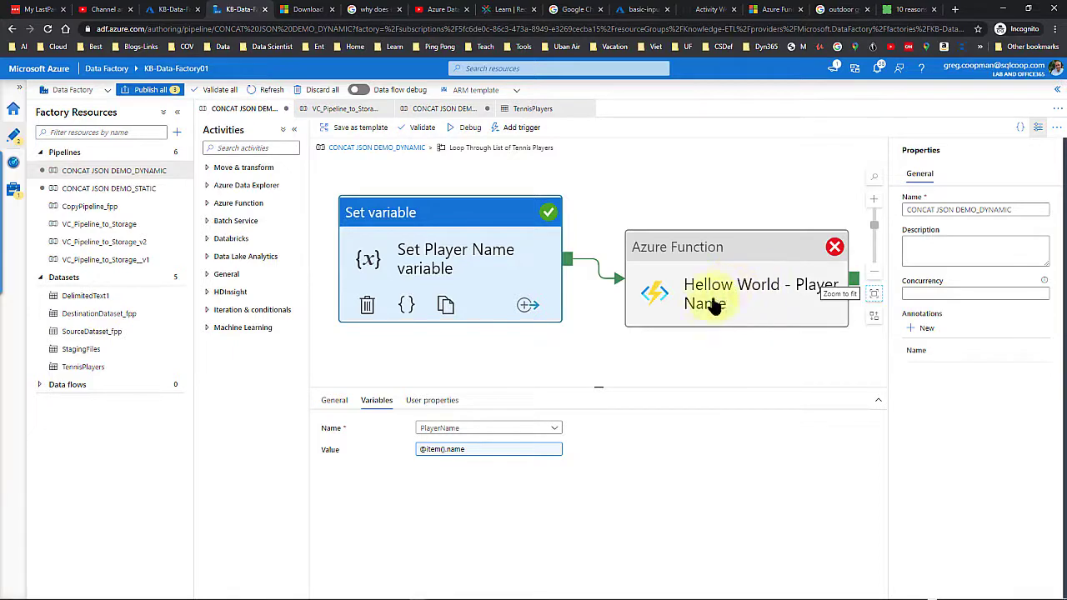
pyautogui.click(729, 261)
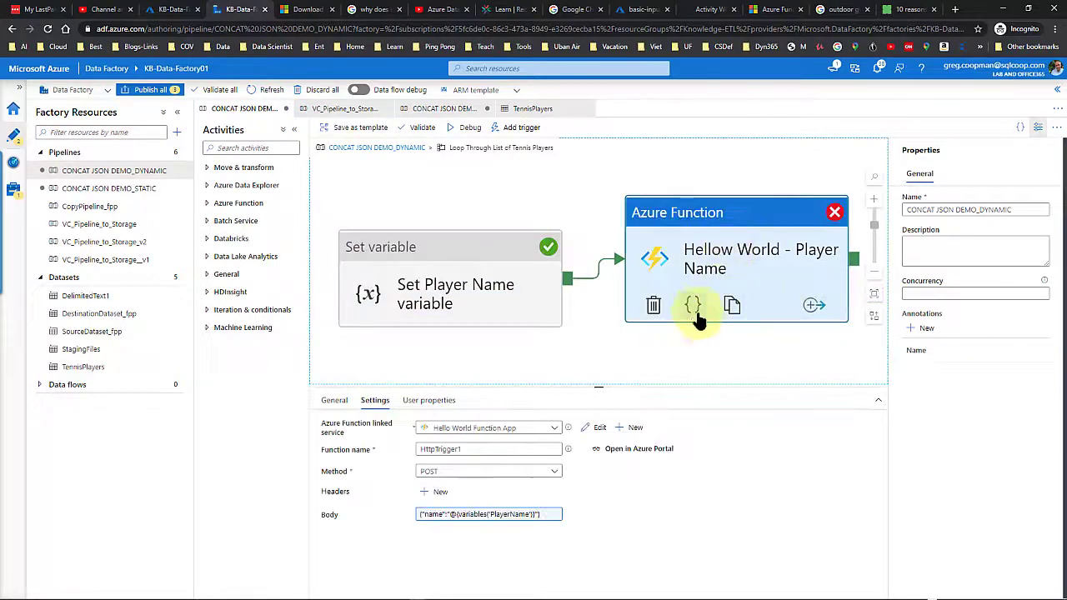
pyautogui.tripleClick(460, 514)
pyautogui.click(436, 517)
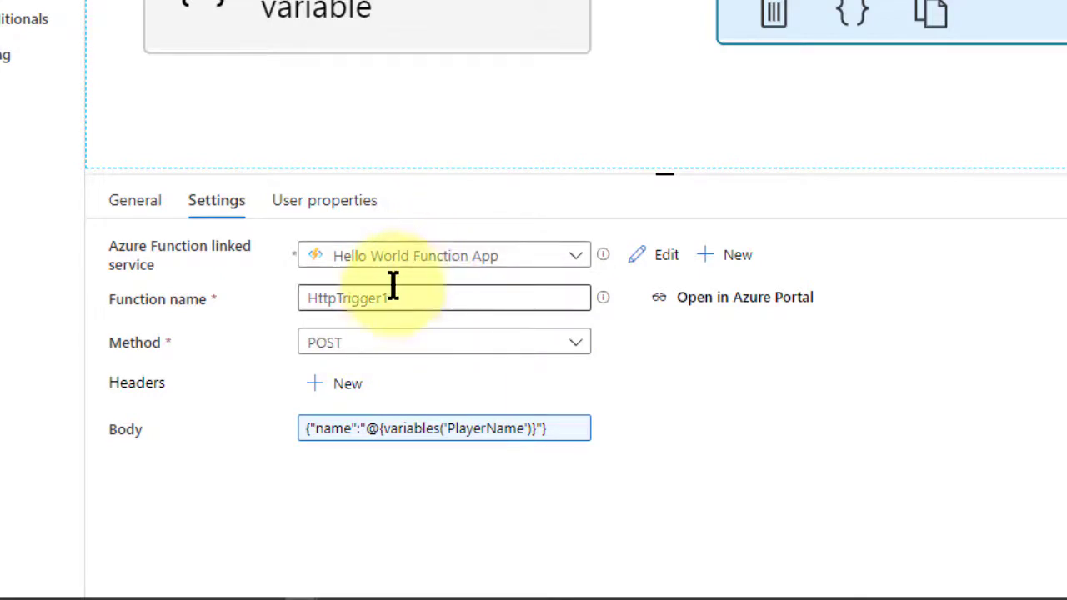
pyautogui.click(392, 344)
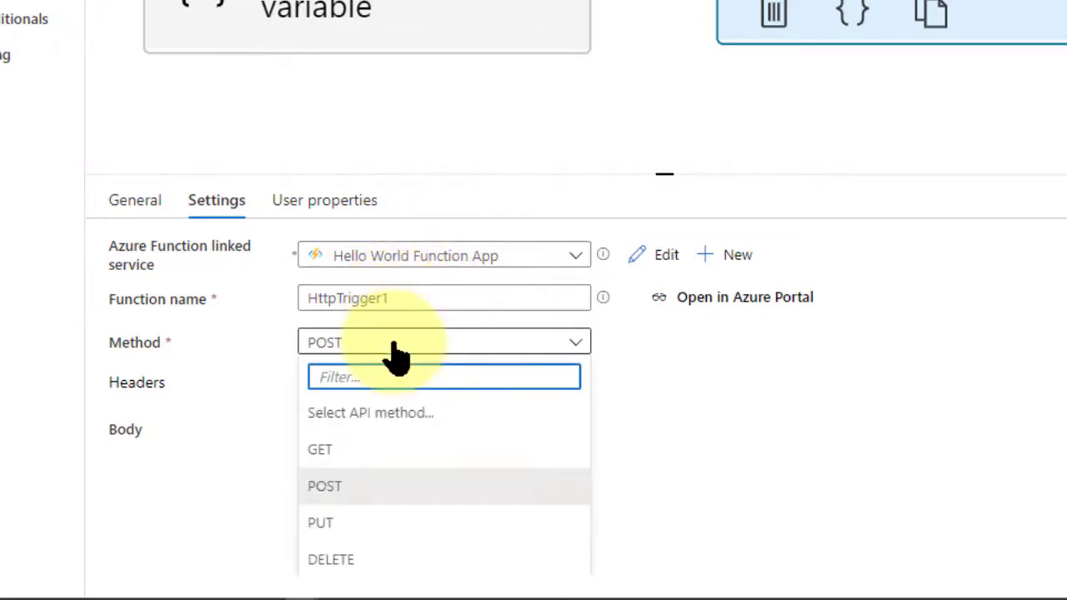
pyautogui.click(388, 352)
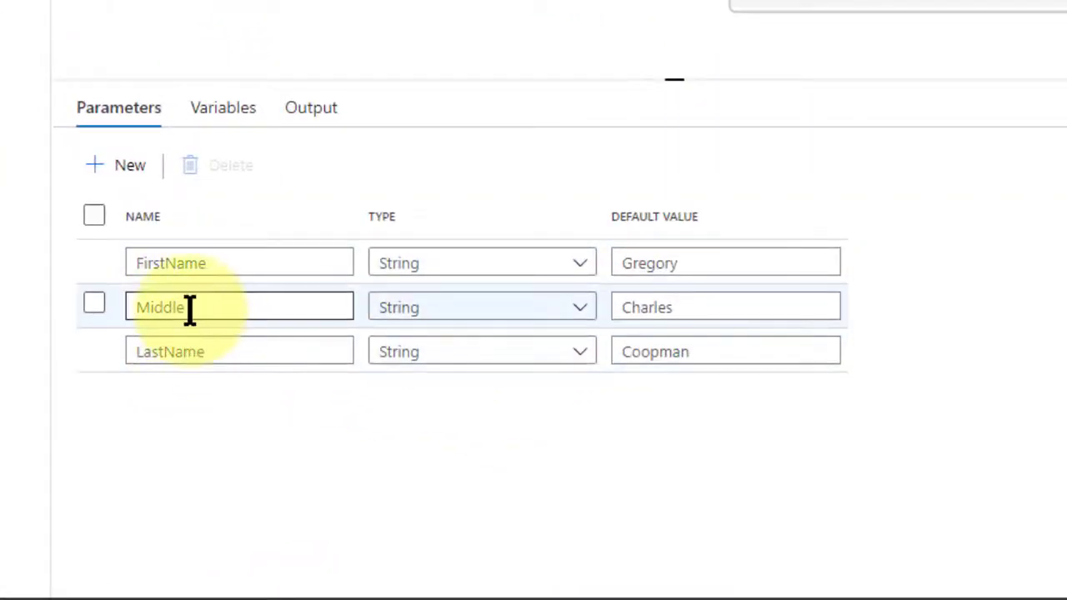
# Rename the Middle parameter to MiddleName and add a String pipeline variable named FullName
pyautogui.click(190, 308)
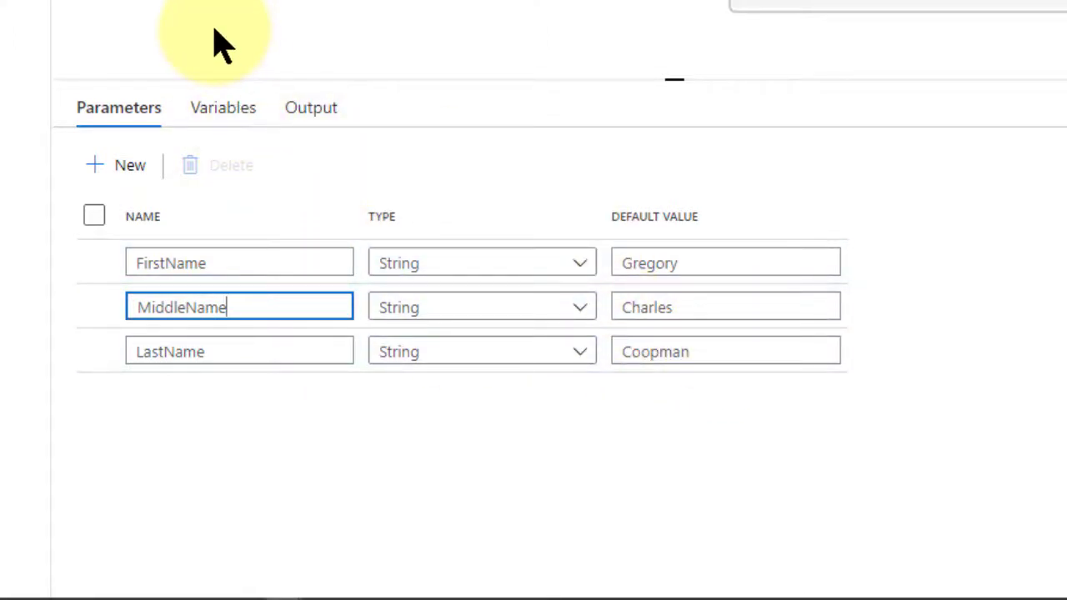
pyautogui.click(207, 110)
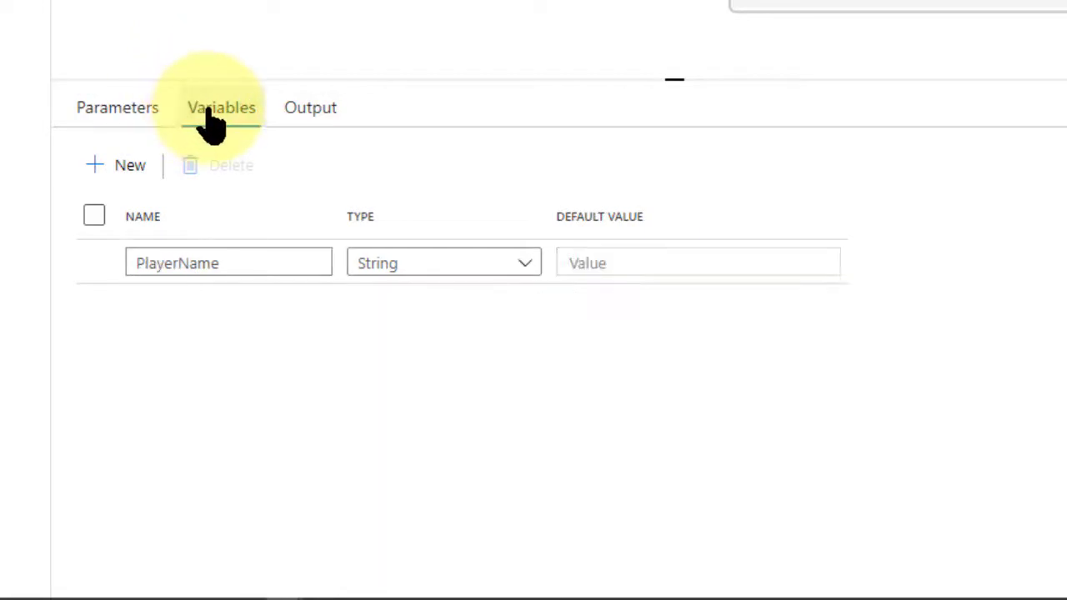
pyautogui.click(118, 167)
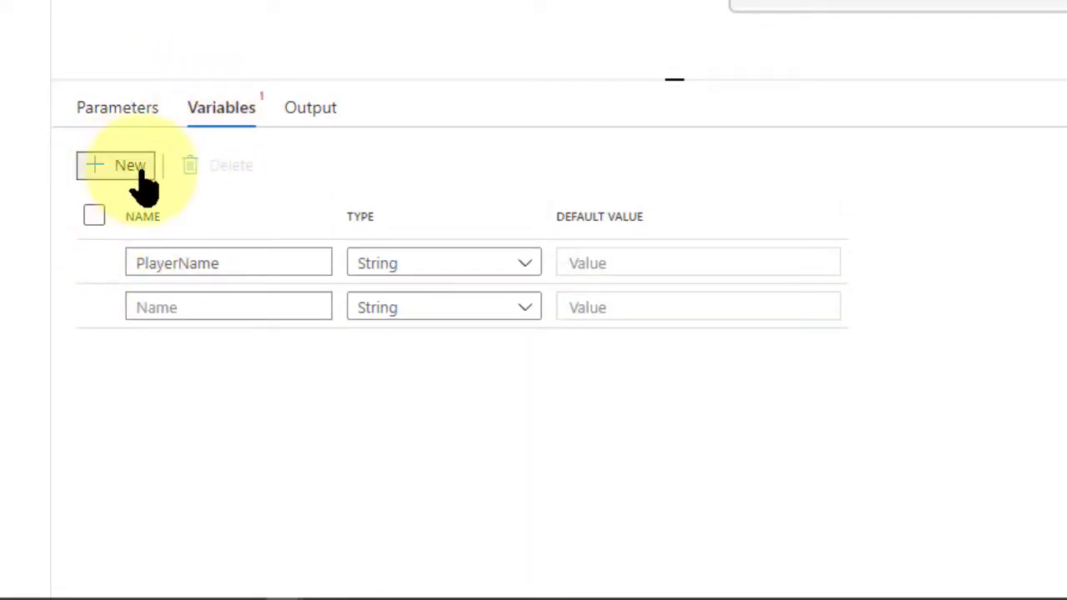
pyautogui.click(160, 313)
pyautogui.write('FullName')
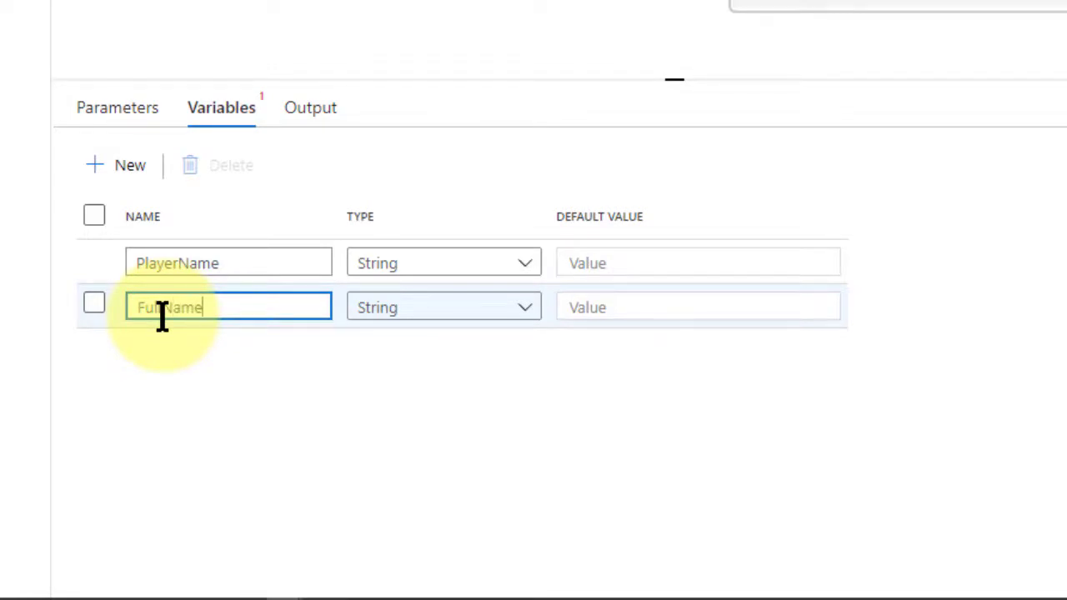
pyautogui.click(209, 400)
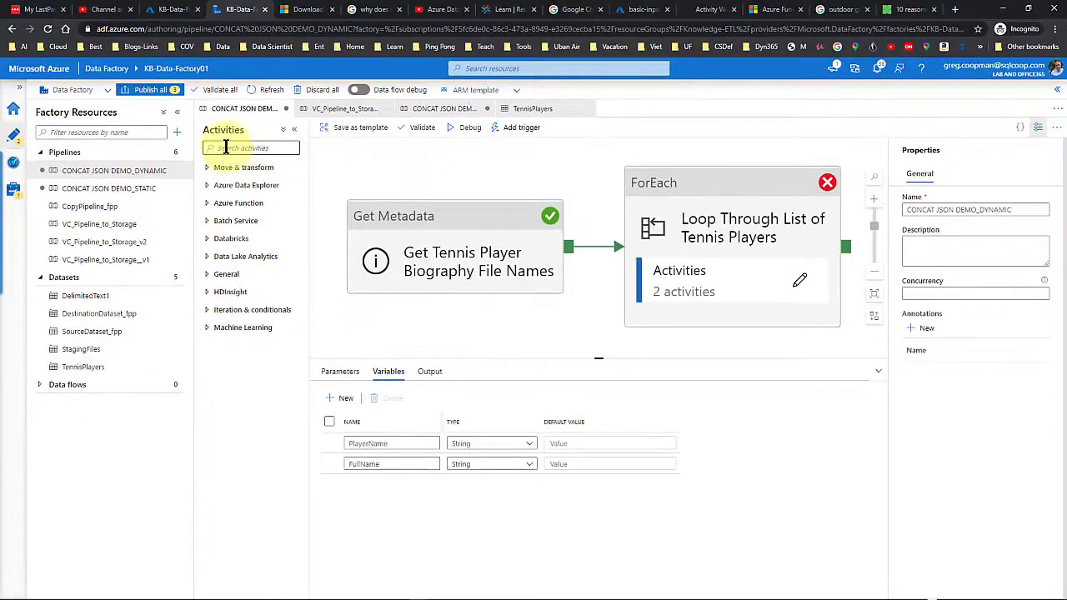
# Add a Set variable activity to the pipeline canvas and name it Set Full Name variable
pyautogui.click(224, 147)
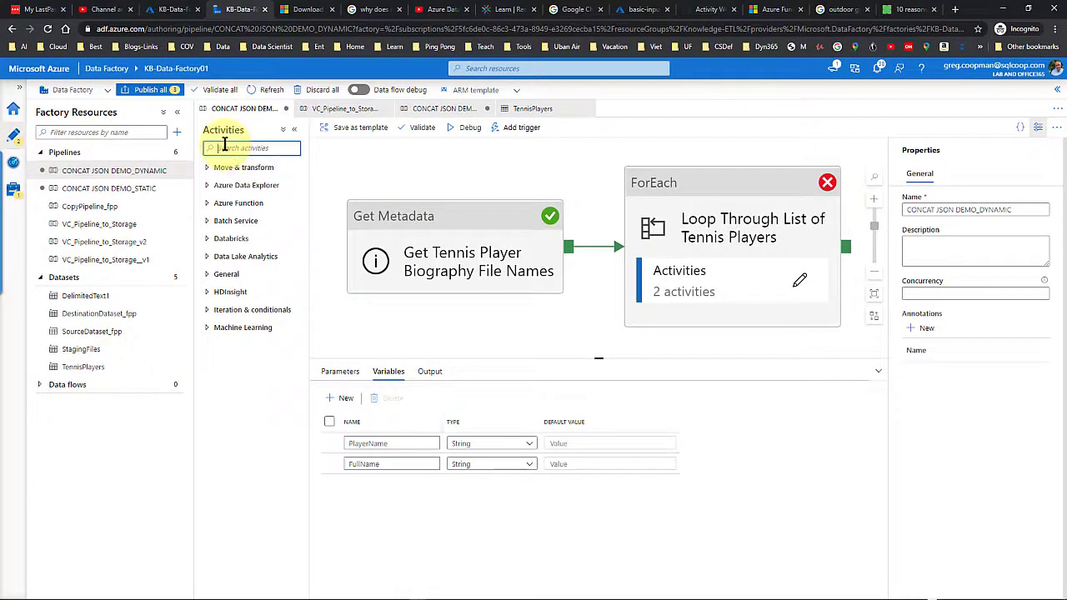
pyautogui.write('set vari')
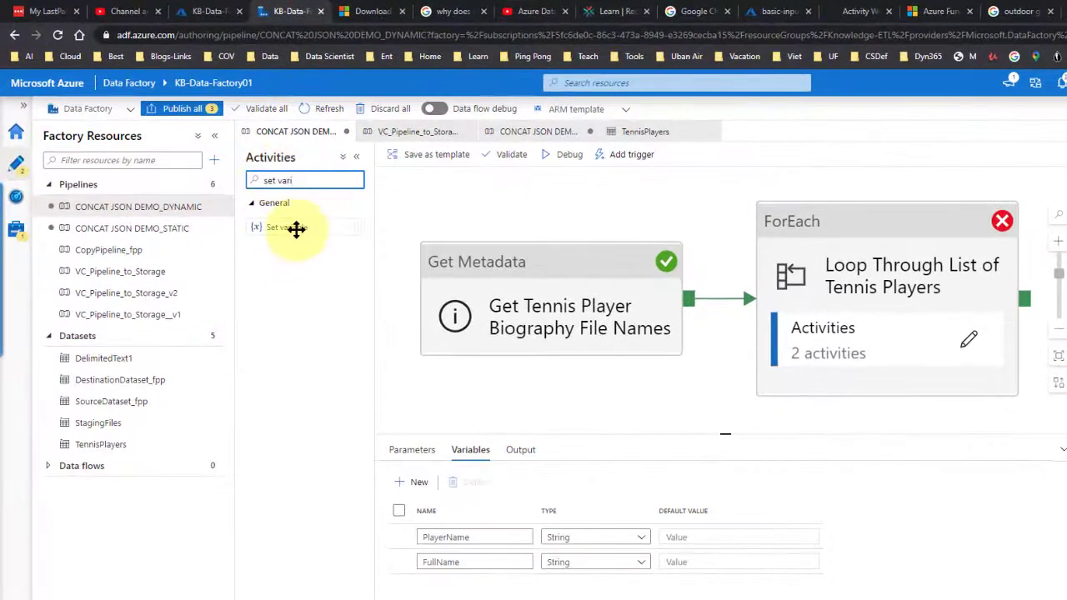
pyautogui.moveTo(296, 230); pyautogui.dragTo(381, 267)
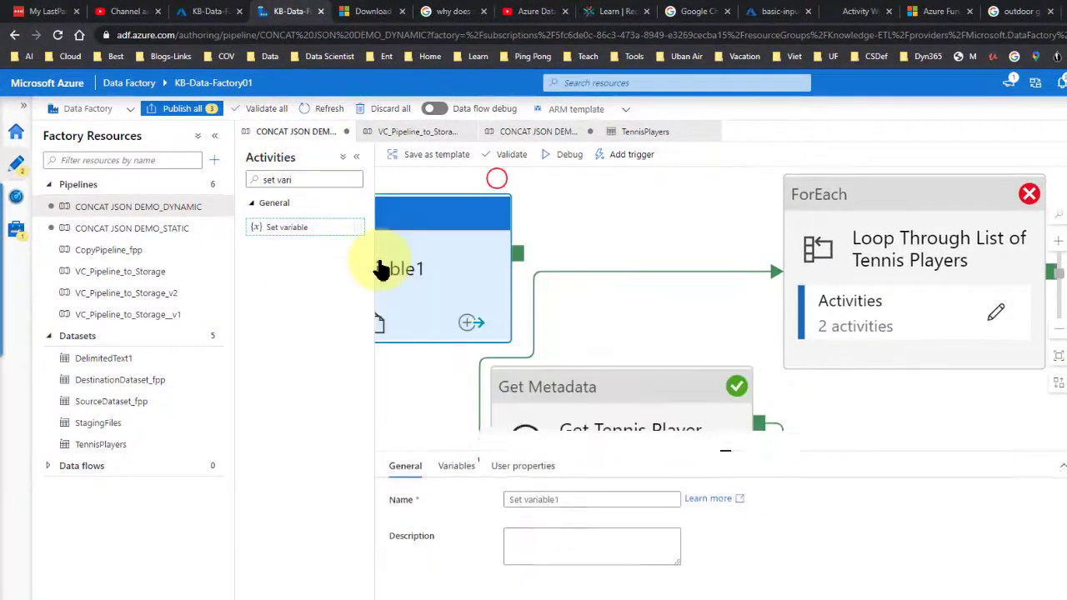
pyautogui.click(1060, 332)
pyautogui.click(1060, 332)
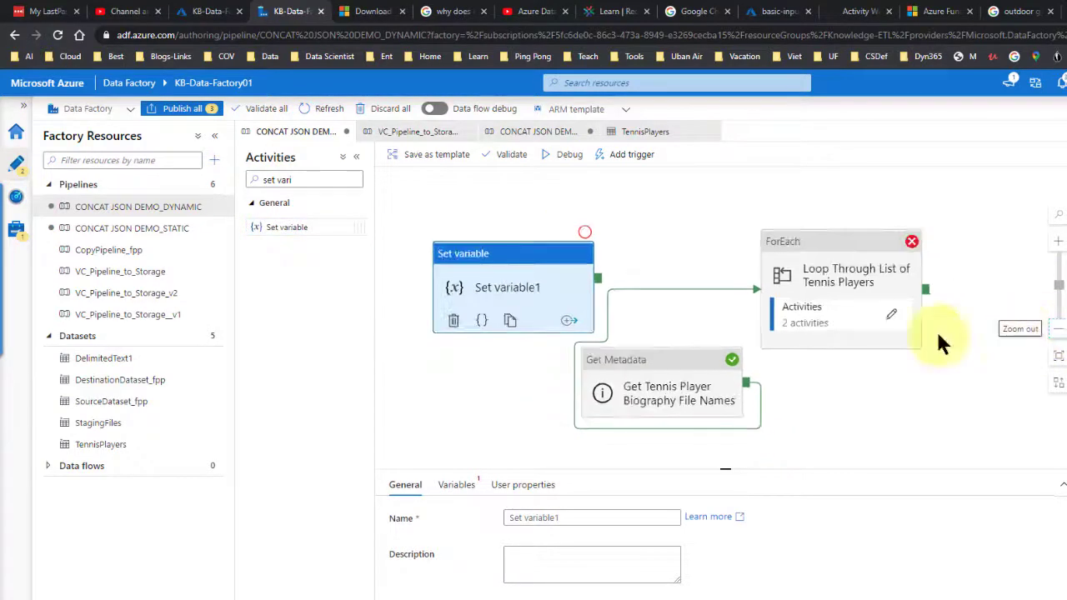
pyautogui.click(522, 296)
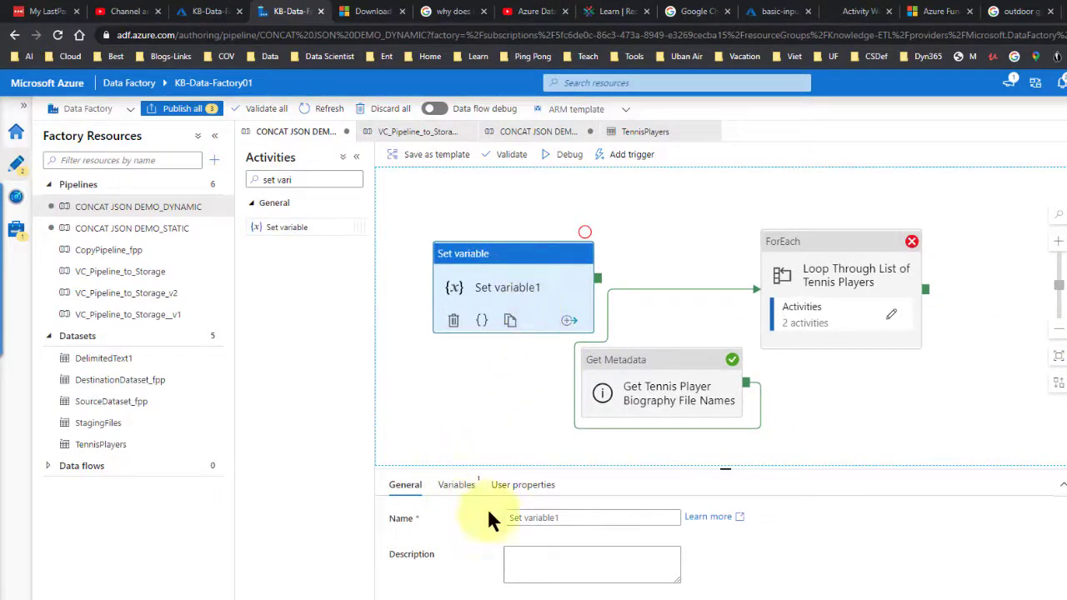
pyautogui.moveTo(524, 518); pyautogui.dragTo(604, 515)
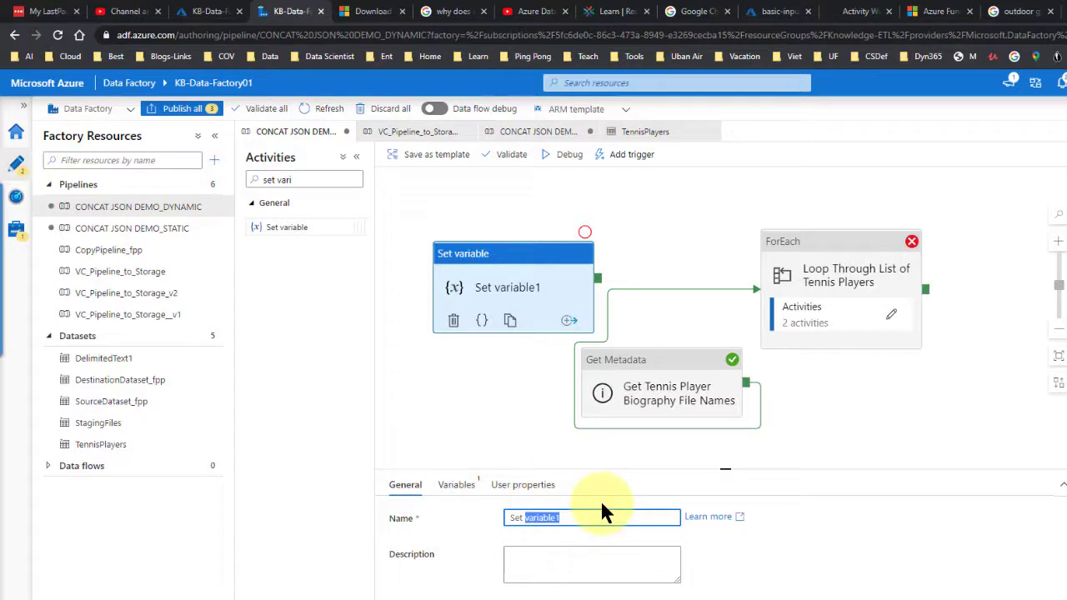
pyautogui.write('Full Name variable')
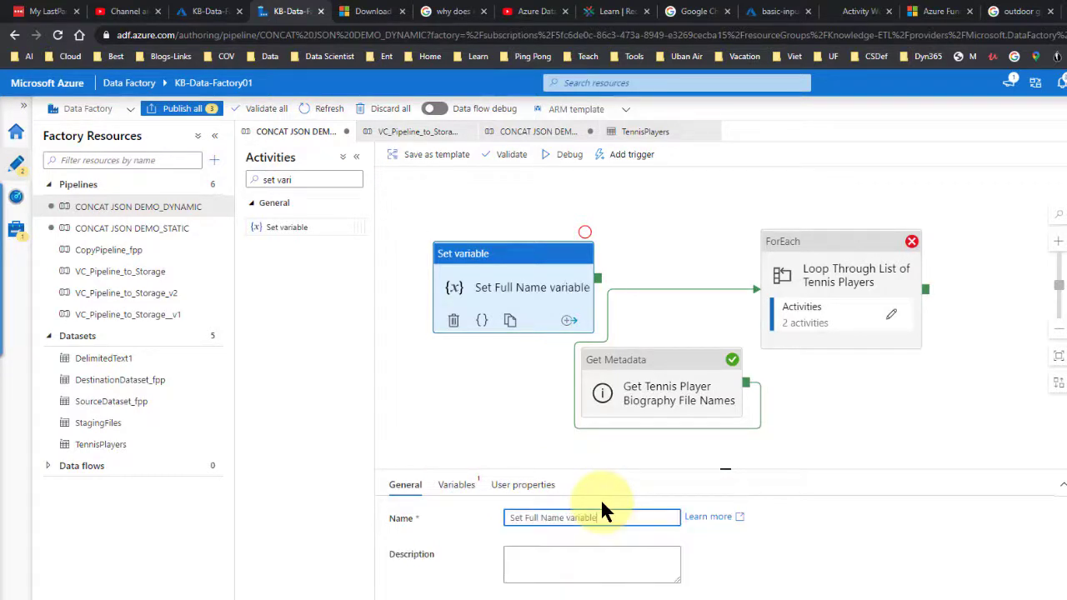
# Choose FullName as the variable that the Set Full Name variable activity assigns
pyautogui.click(454, 488)
pyautogui.click(526, 521)
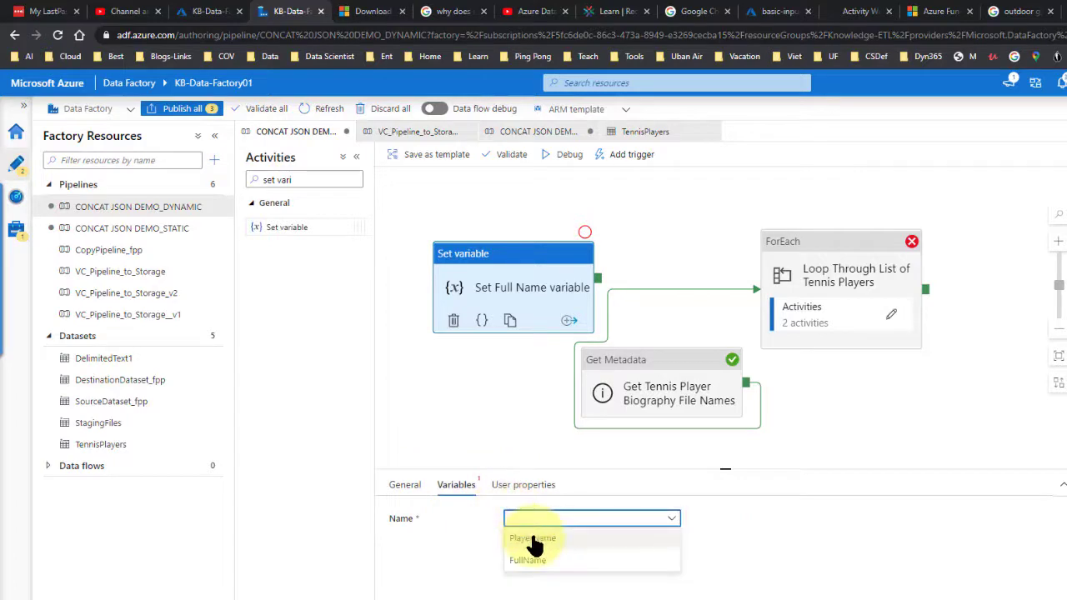
pyautogui.click(528, 560)
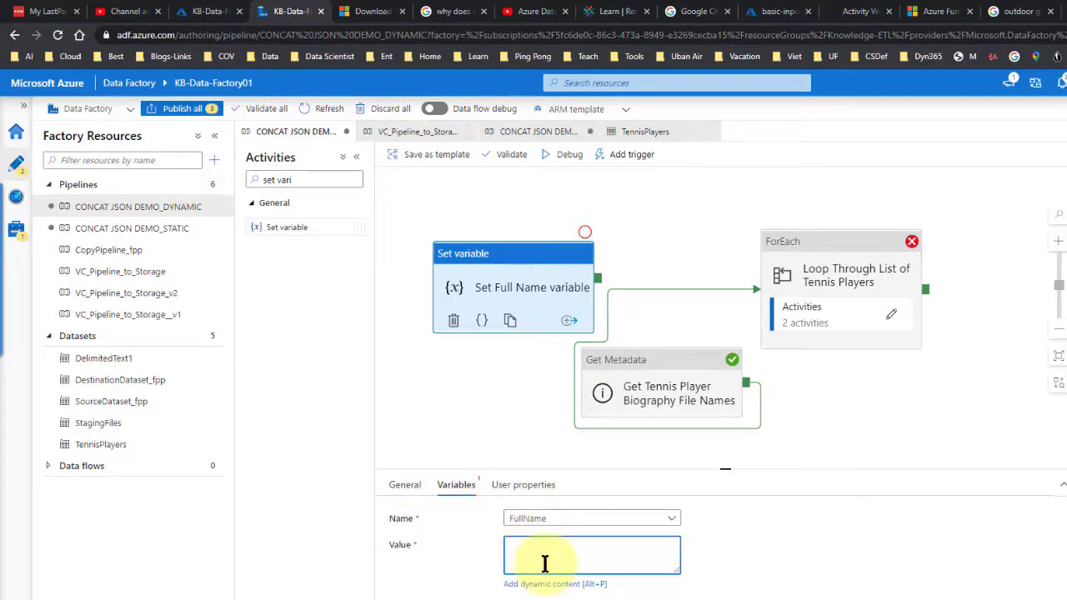
pyautogui.click(542, 584)
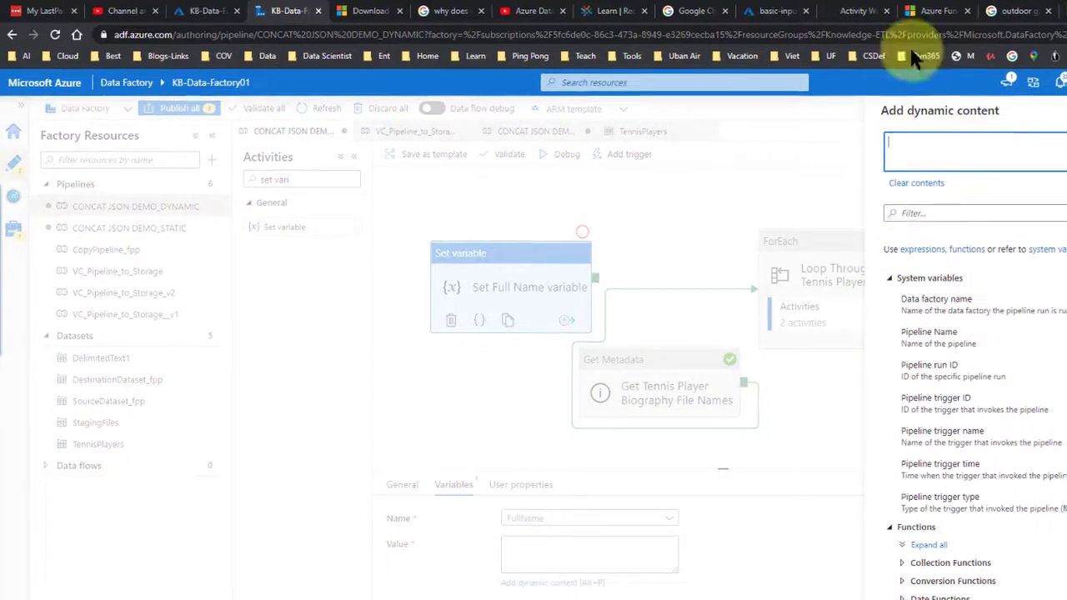
pyautogui.write('@concat')
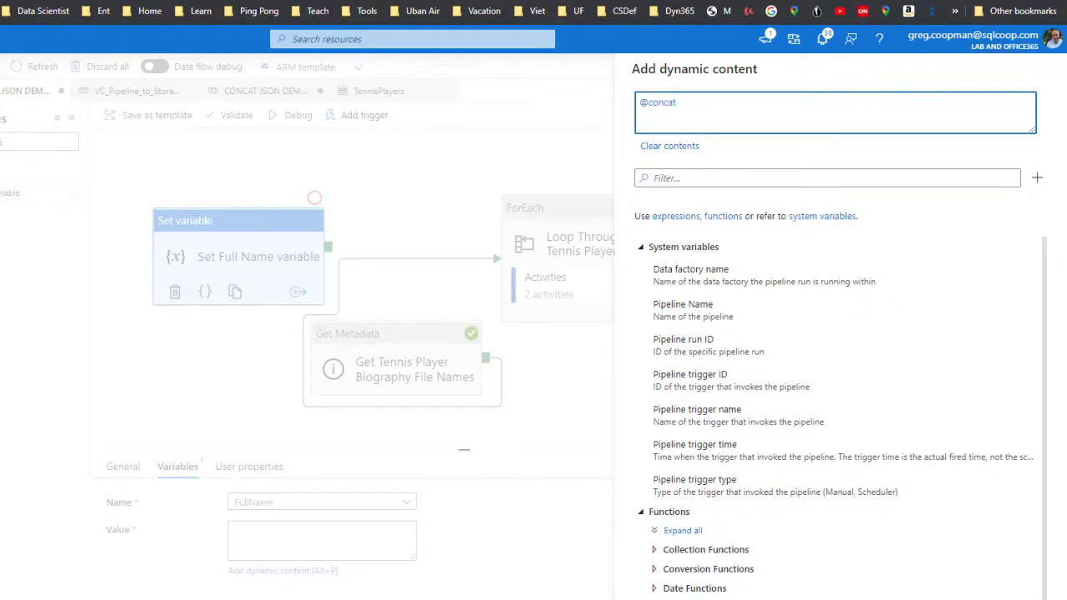
pyautogui.write('(')
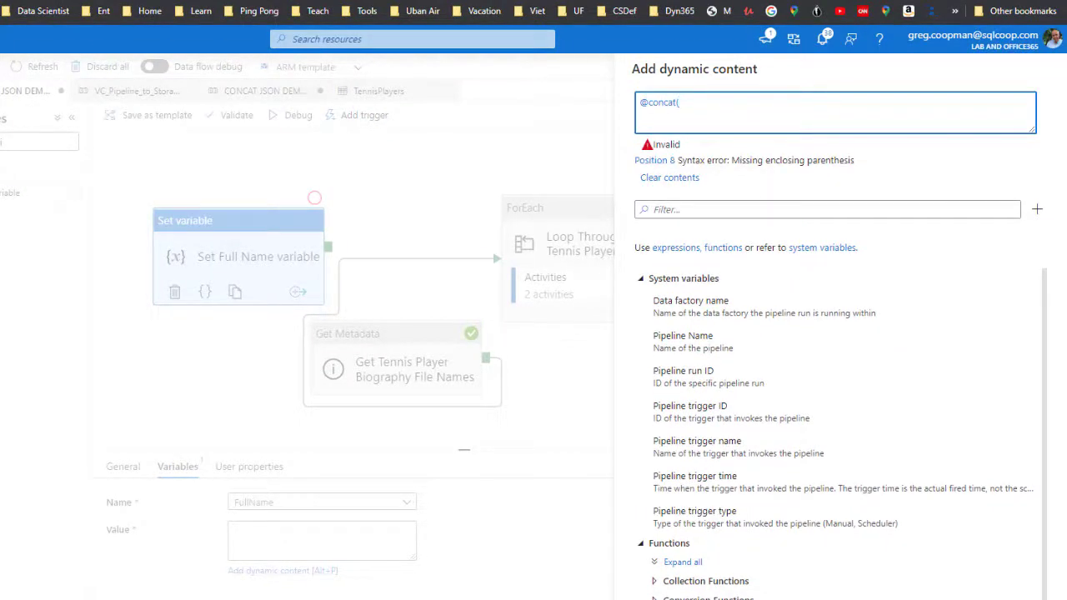
pyautogui.scroll(-2, 754, 391)
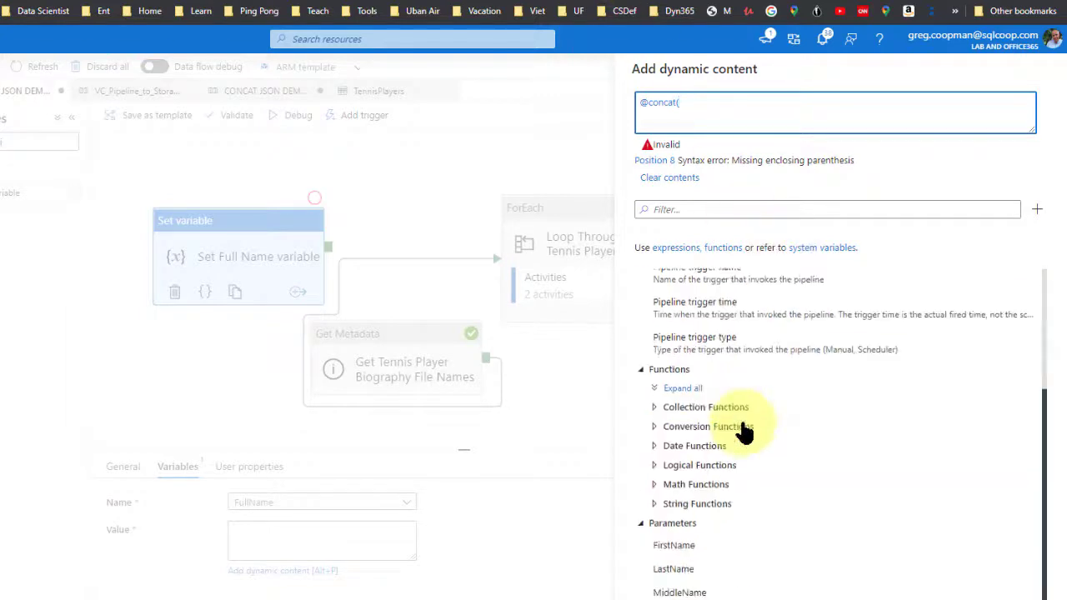
pyautogui.doubleClick(674, 546)
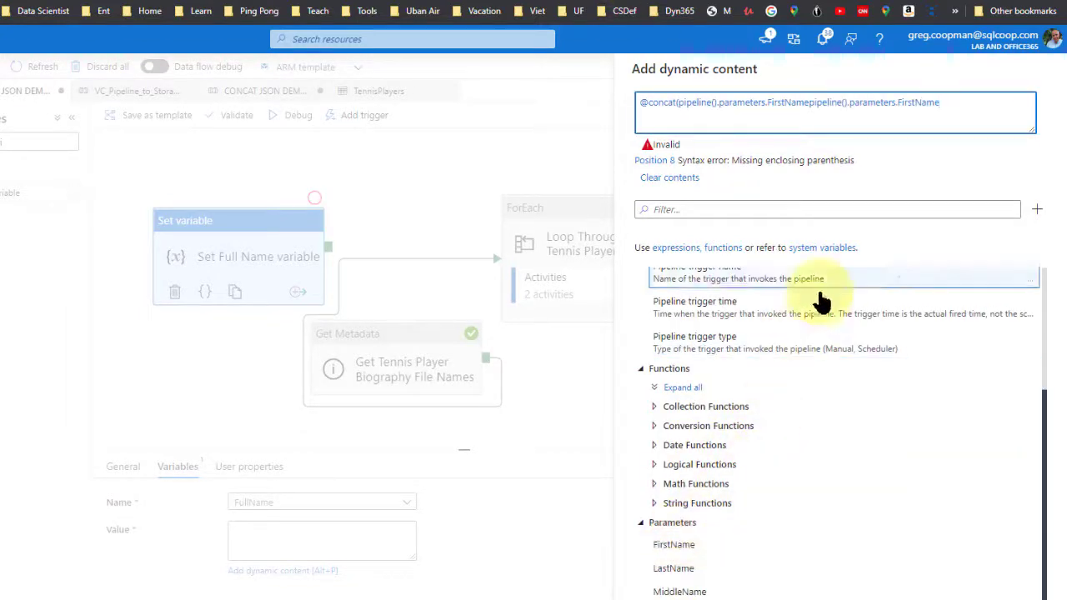
pyautogui.click(943, 101)
pyautogui.moveTo(943, 101); pyautogui.dragTo(809, 116)
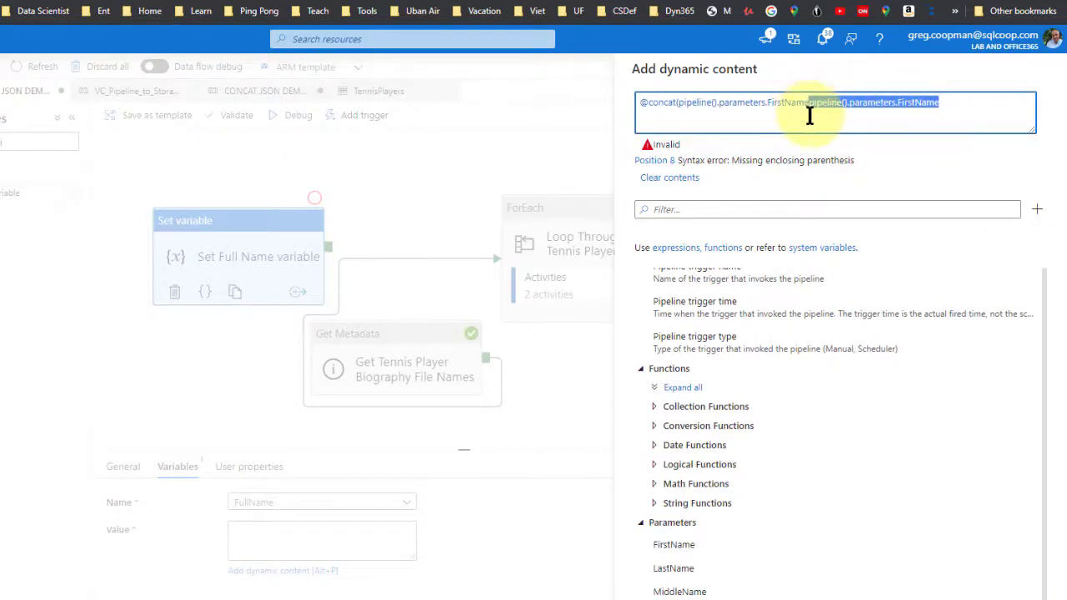
pyautogui.press('Delete')
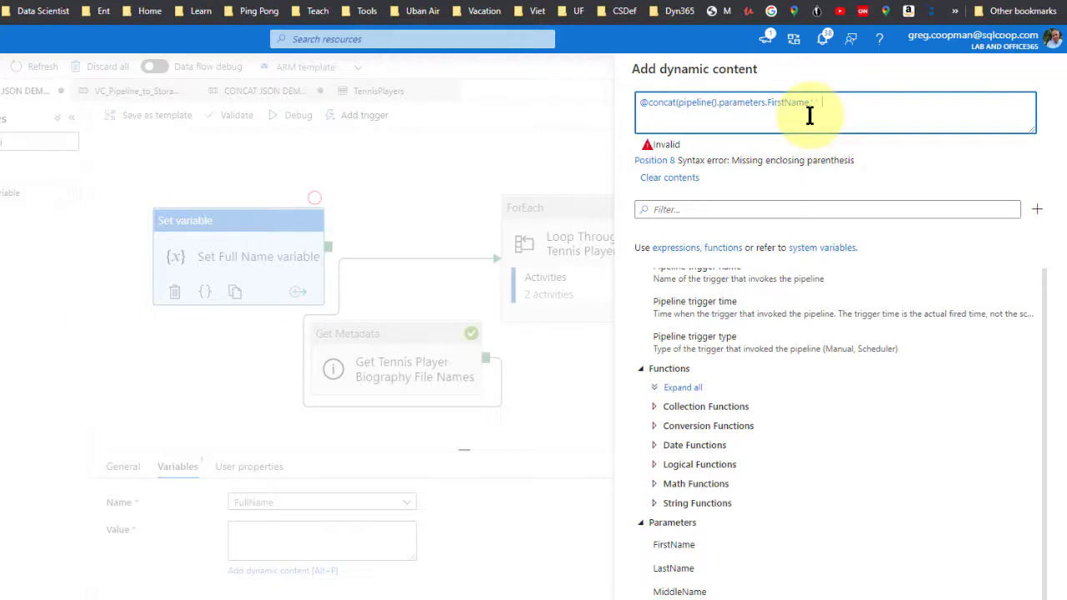
# Complete the concat expression with the MiddleName and LastName parameters, separated by ' ' strings and commas, close the parenthesis, and apply it
pyautogui.click(679, 591)
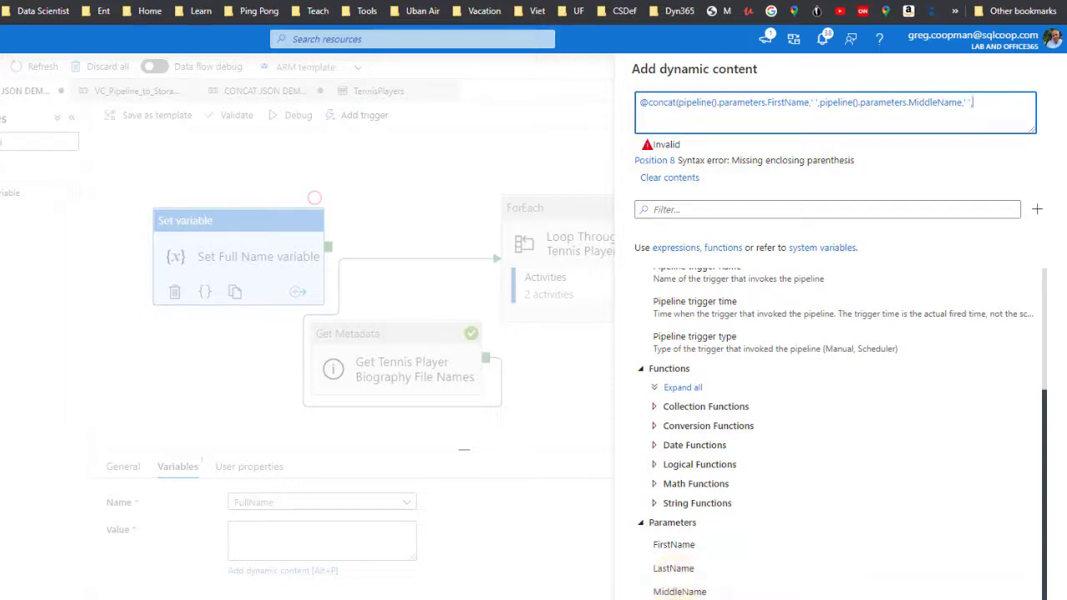
pyautogui.click(680, 574)
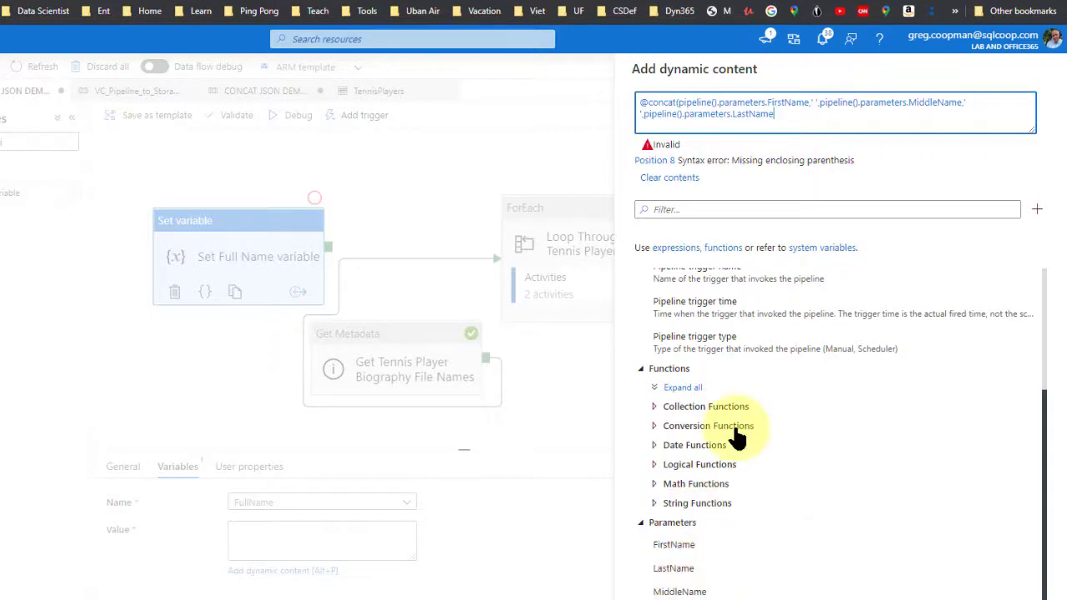
pyautogui.write(')')
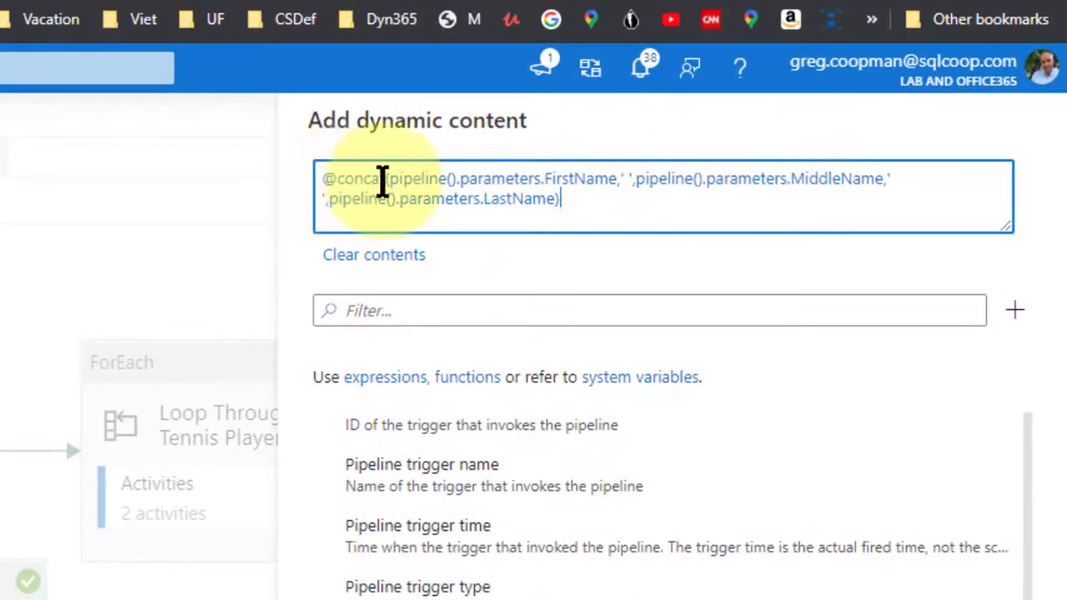
pyautogui.click(390, 178)
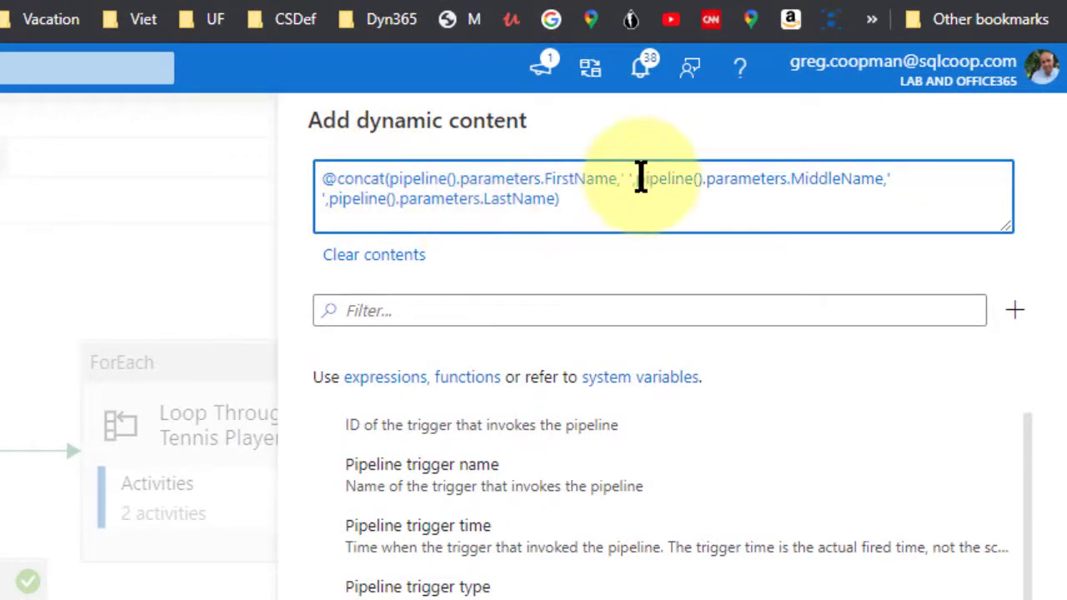
pyautogui.click(635, 178)
pyautogui.write(',')
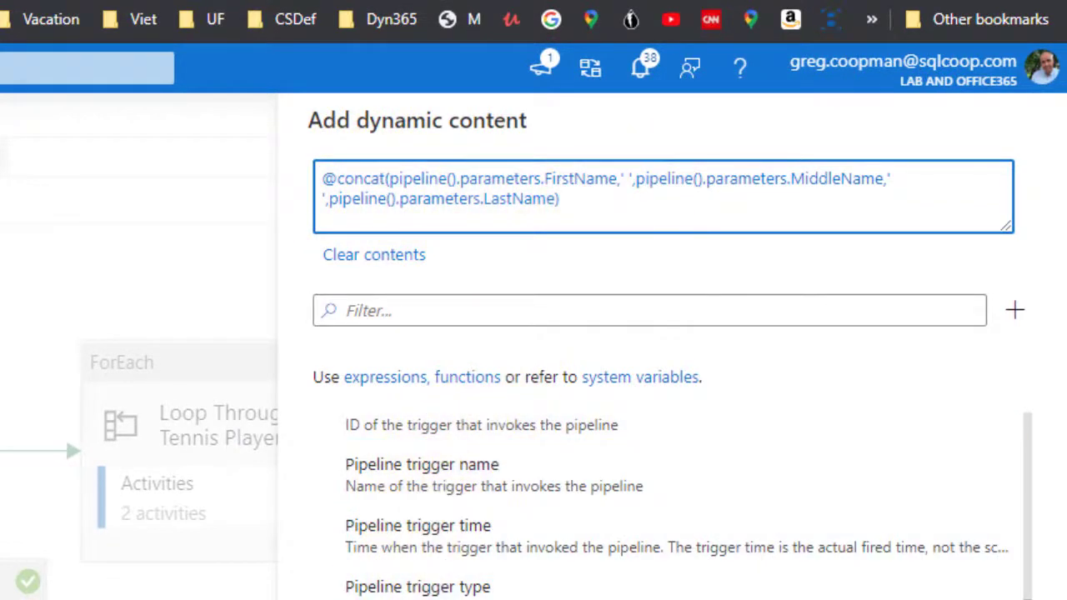
pyautogui.click(747, 581)
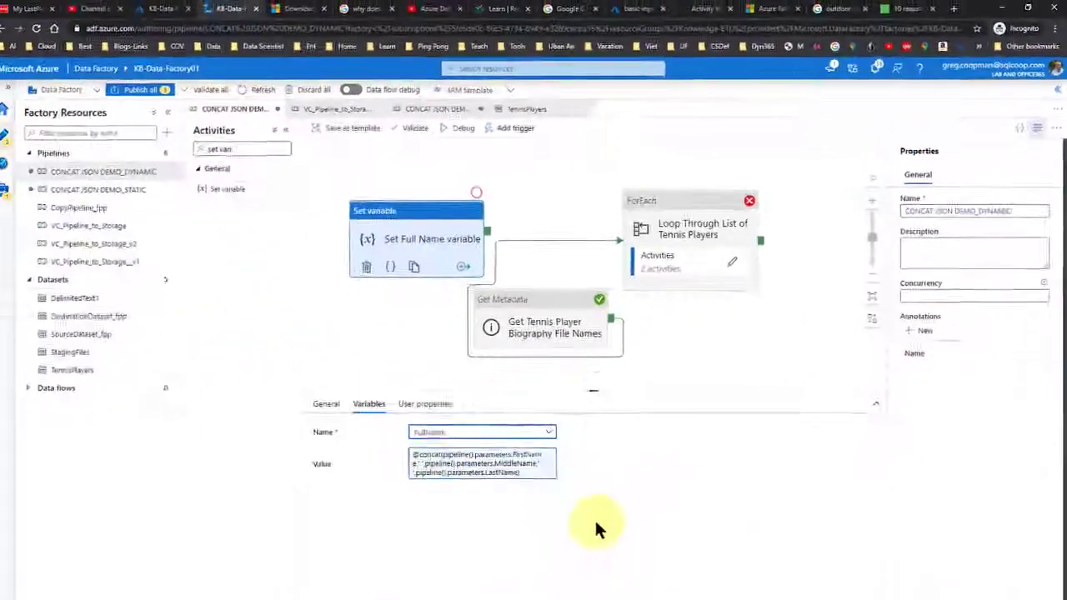
pyautogui.click(531, 476)
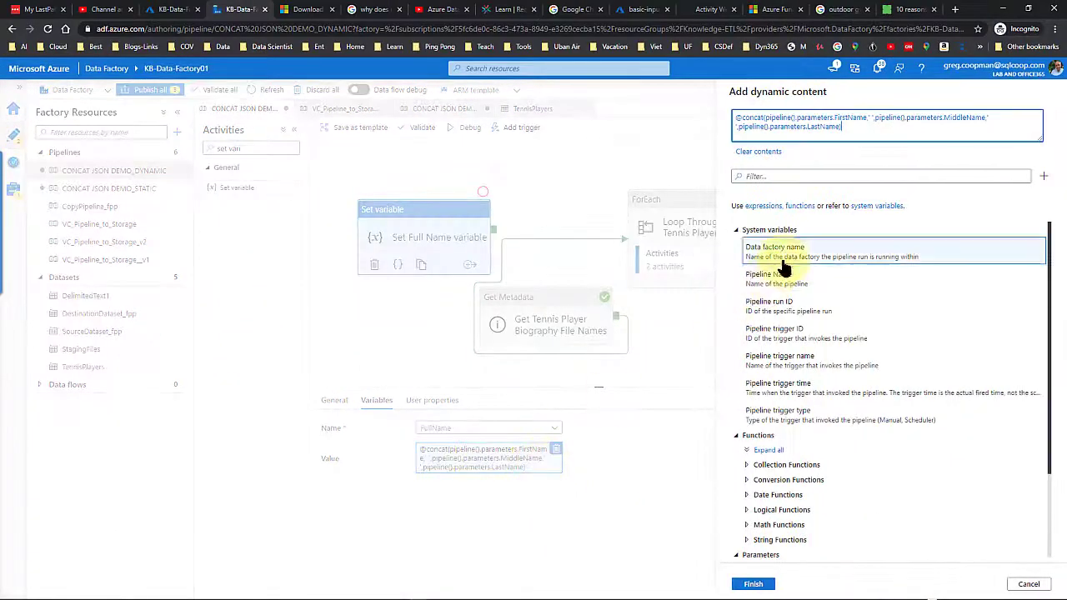
pyautogui.moveTo(845, 124); pyautogui.dragTo(657, 97)
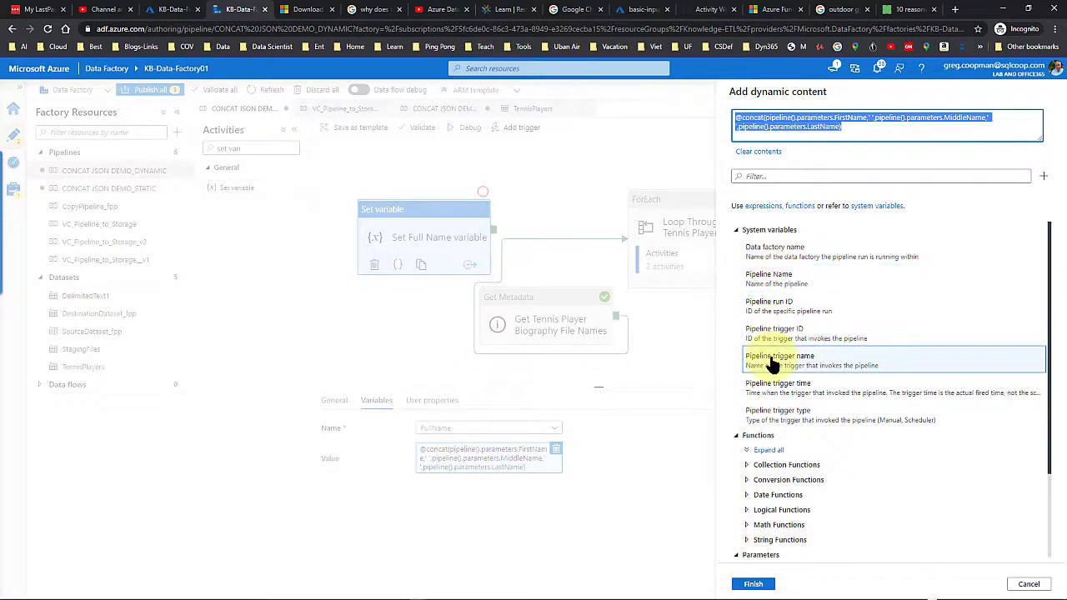
pyautogui.scroll(-2, 773, 413)
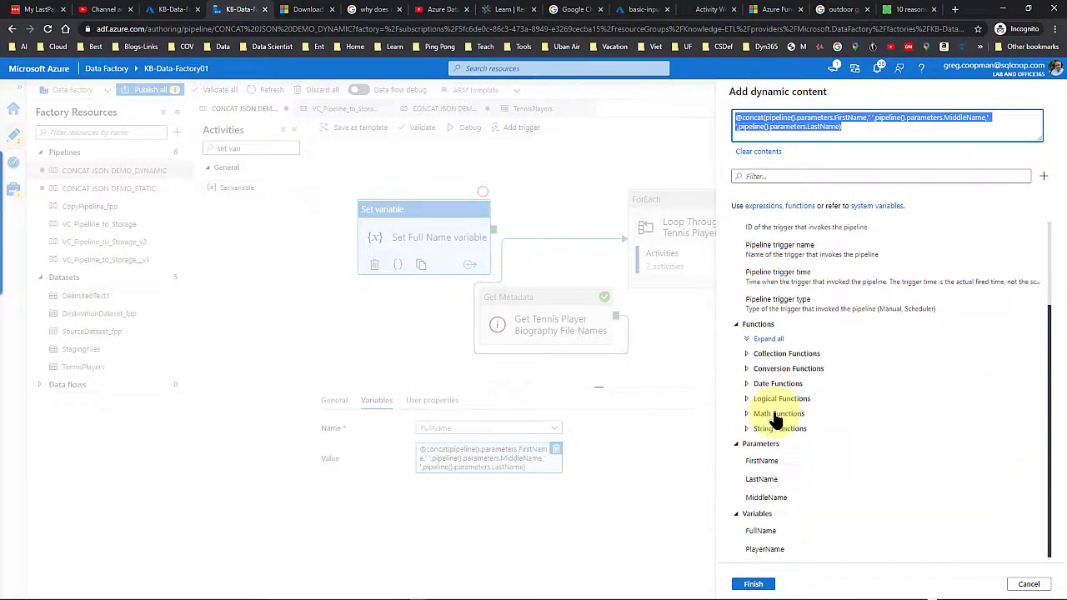
pyautogui.click(762, 462)
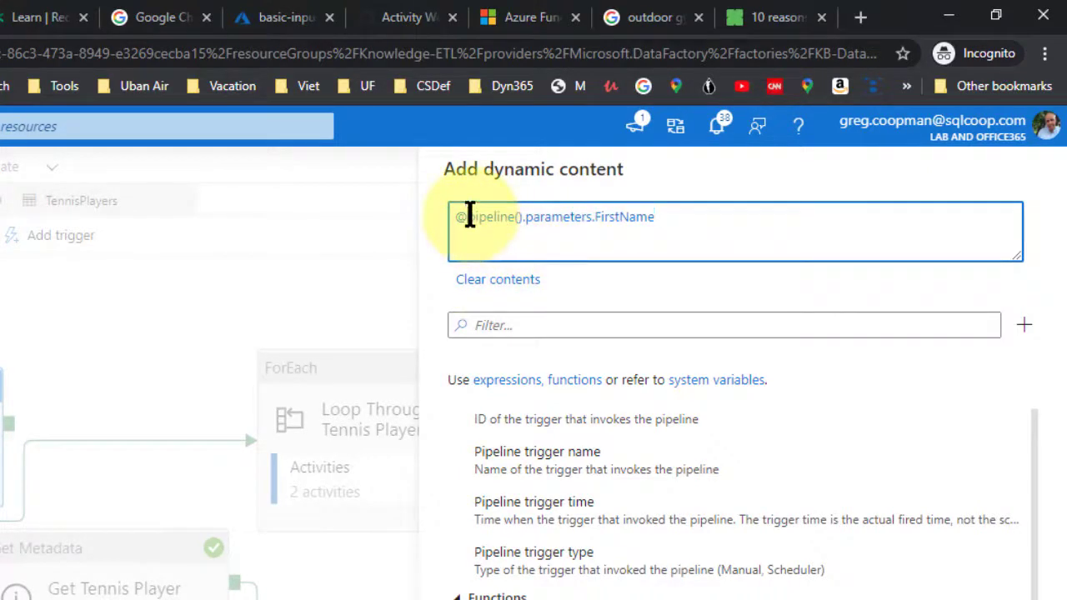
pyautogui.click(469, 216)
pyautogui.write('concate(')
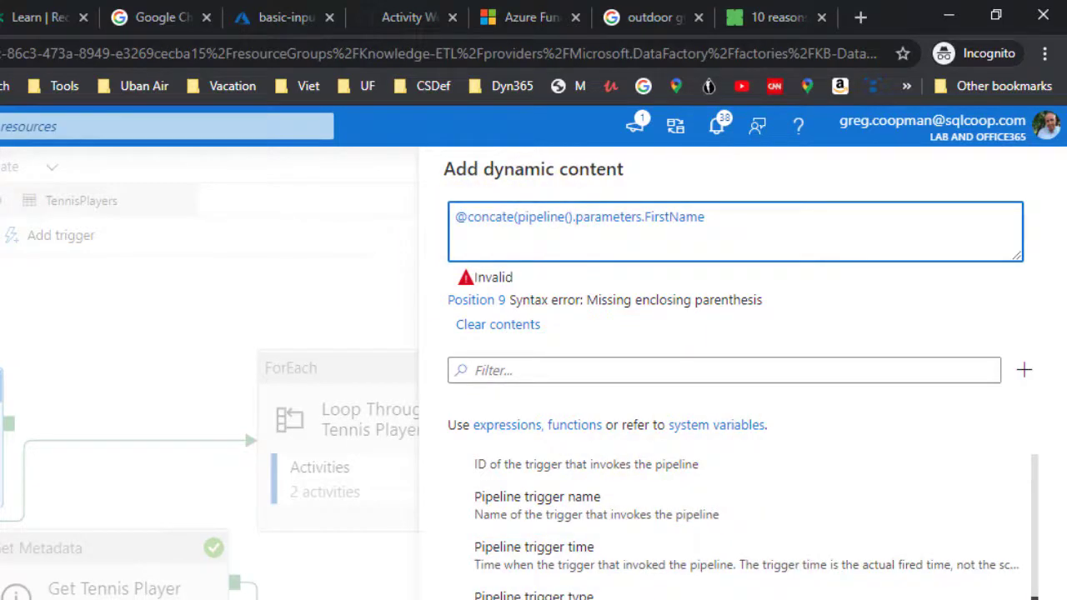
pyautogui.press('Escape')
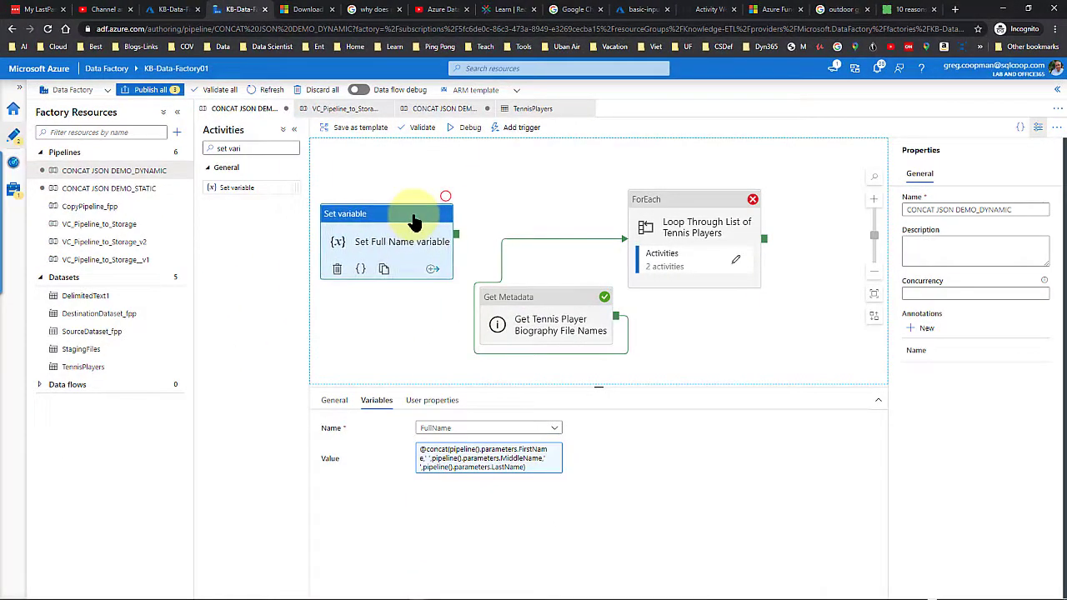
# Move the Set Full Name variable activity from the main pipeline canvas into the Loop Through List of Tennis Players ForEach loop
pyautogui.rightClick(416, 220)
pyautogui.click(425, 225)
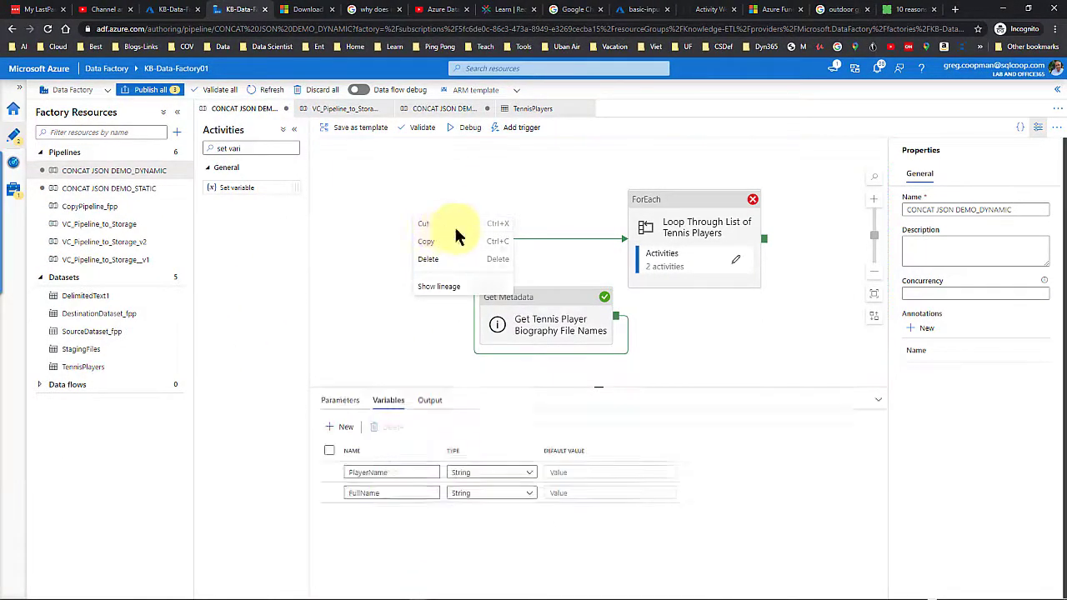
pyautogui.click(735, 259)
pyautogui.rightClick(352, 176)
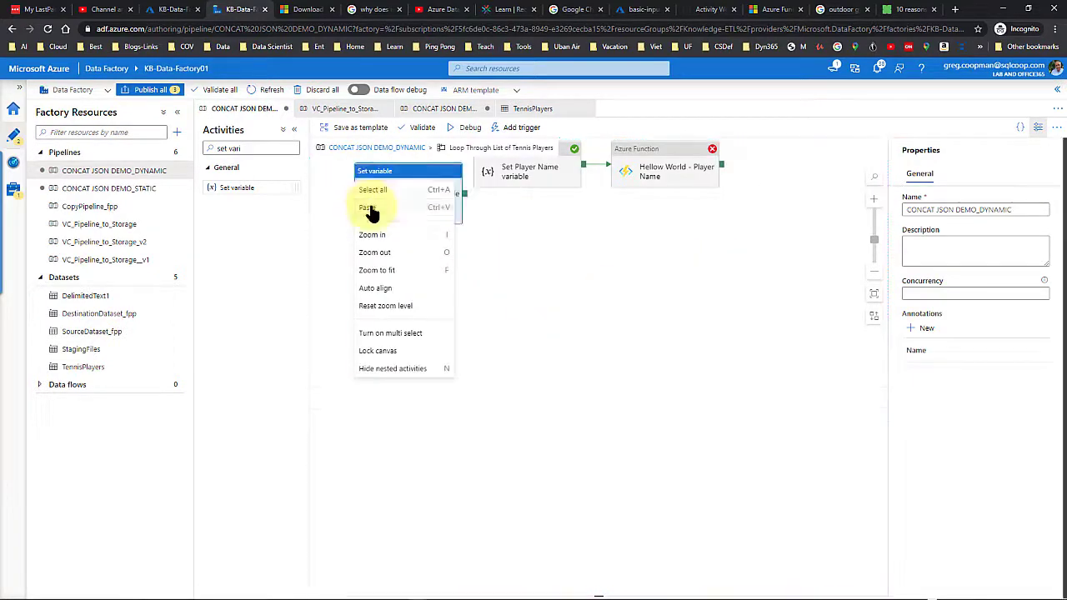
# Connect the Set Full Name variable activity's success output to Set Player Name variable and place it ahead of that activity in the loop
pyautogui.click(371, 200)
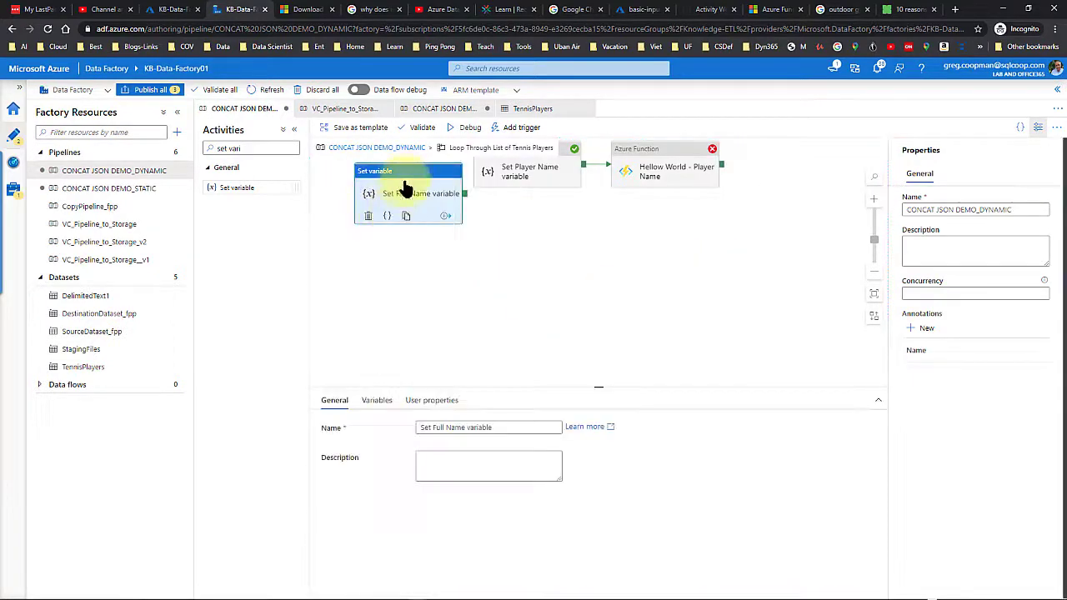
pyautogui.moveTo(453, 192); pyautogui.dragTo(492, 175)
pyautogui.click(465, 209)
pyautogui.moveTo(465, 212)
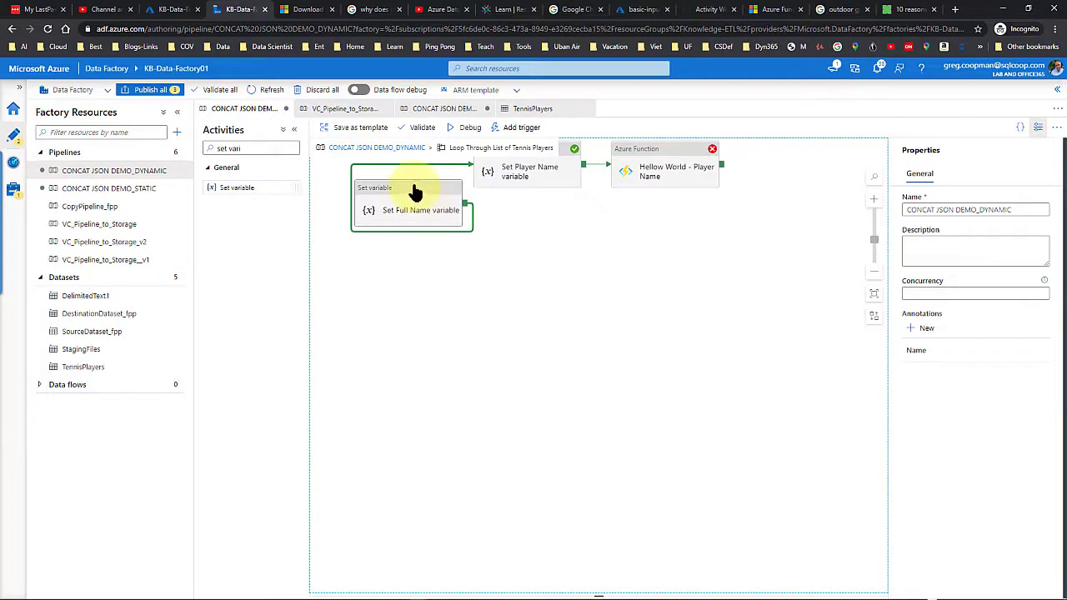
pyautogui.moveTo(414, 192); pyautogui.dragTo(354, 165)
pyautogui.click(478, 222)
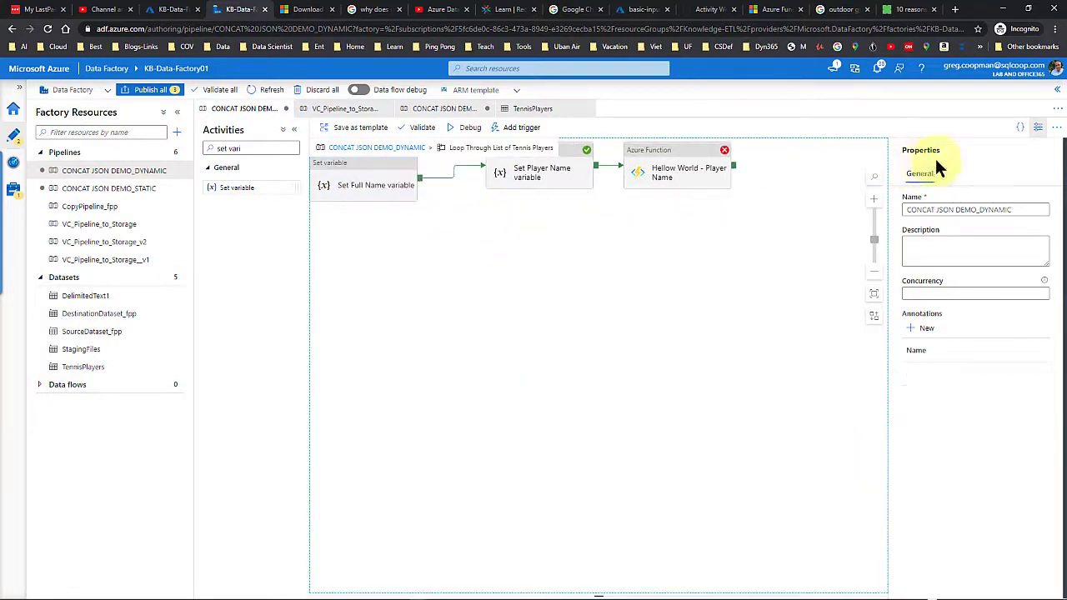
# Start a debug run of the dynamic pipeline with the default FirstName, MiddleName and LastName parameter values
pyautogui.click(1056, 92)
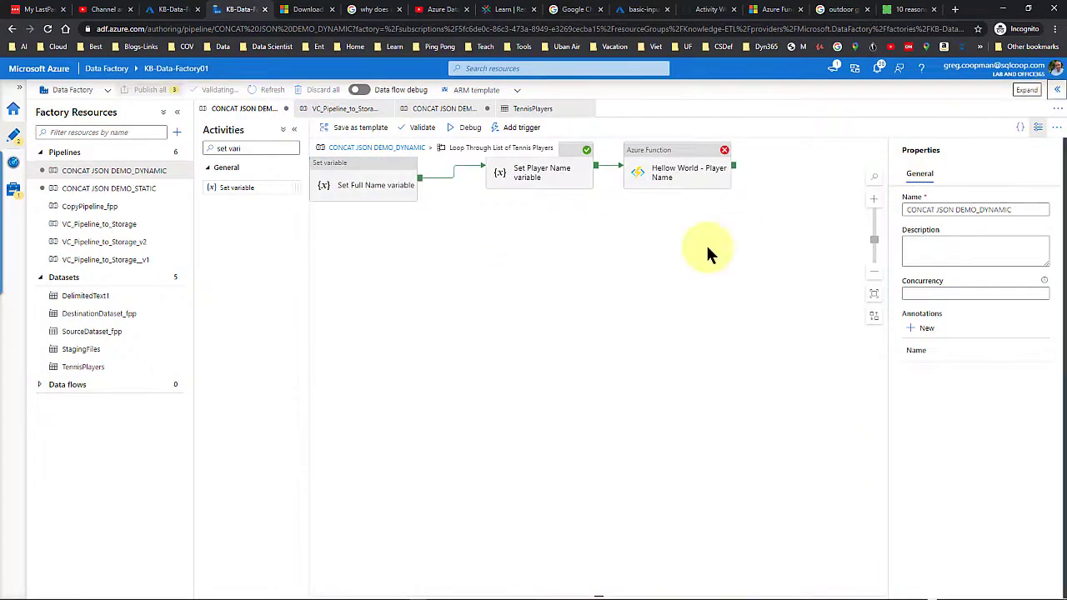
pyautogui.click(1055, 90)
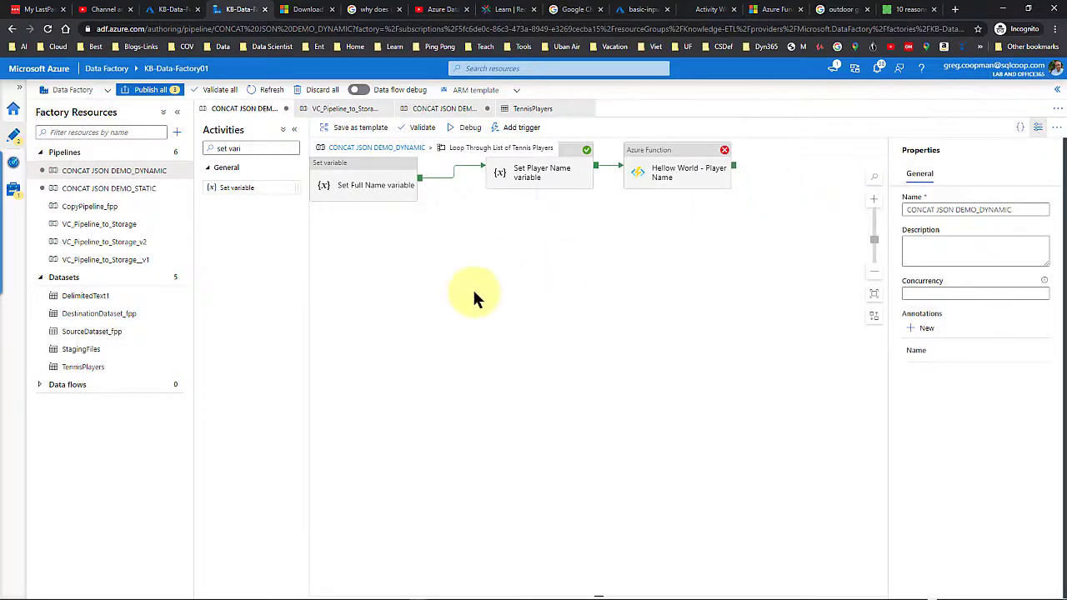
pyautogui.click(469, 127)
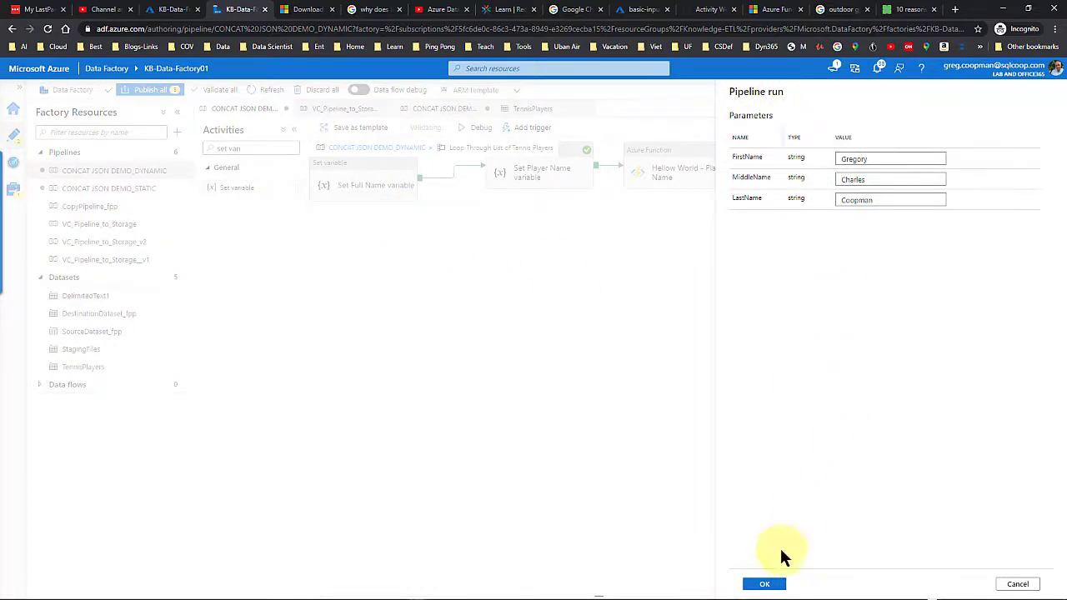
pyautogui.click(767, 585)
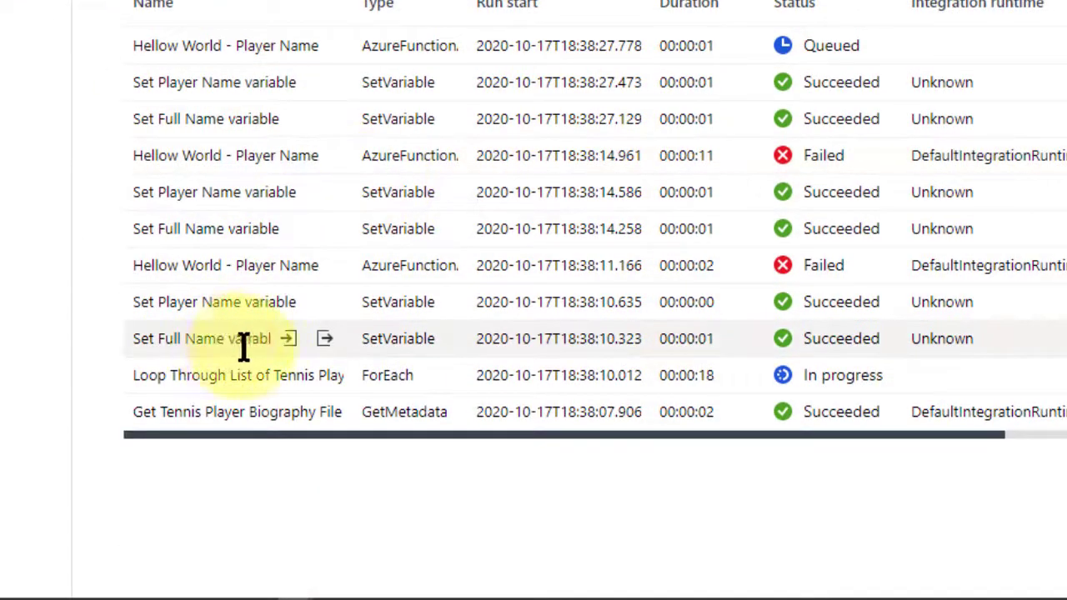
# Inspect the input of the first Set Full Name variable run, and review the pipeline's variables and parameters
pyautogui.click(287, 340)
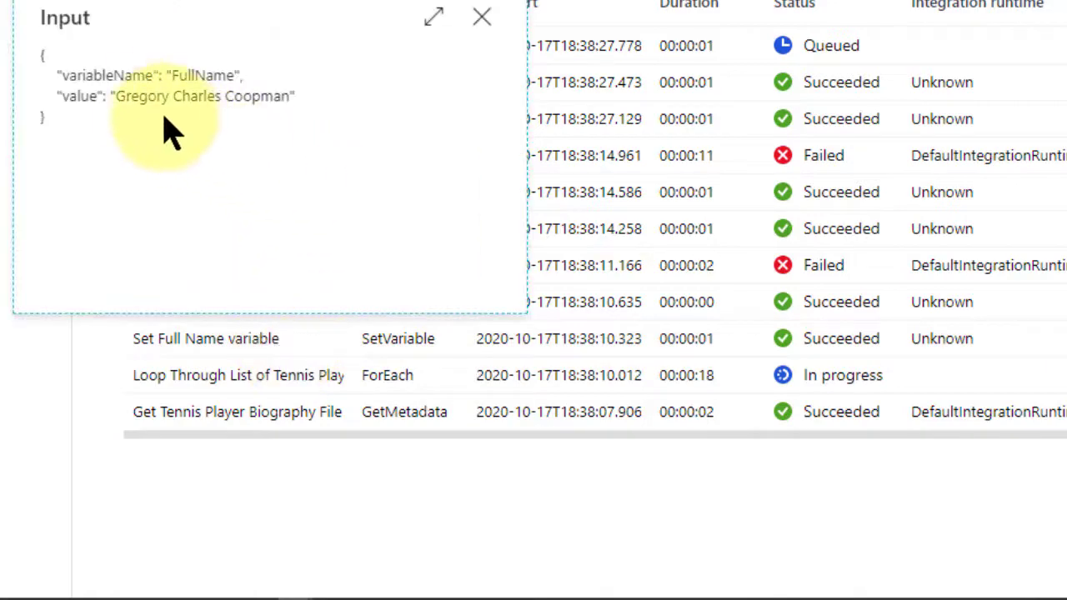
pyautogui.click(483, 19)
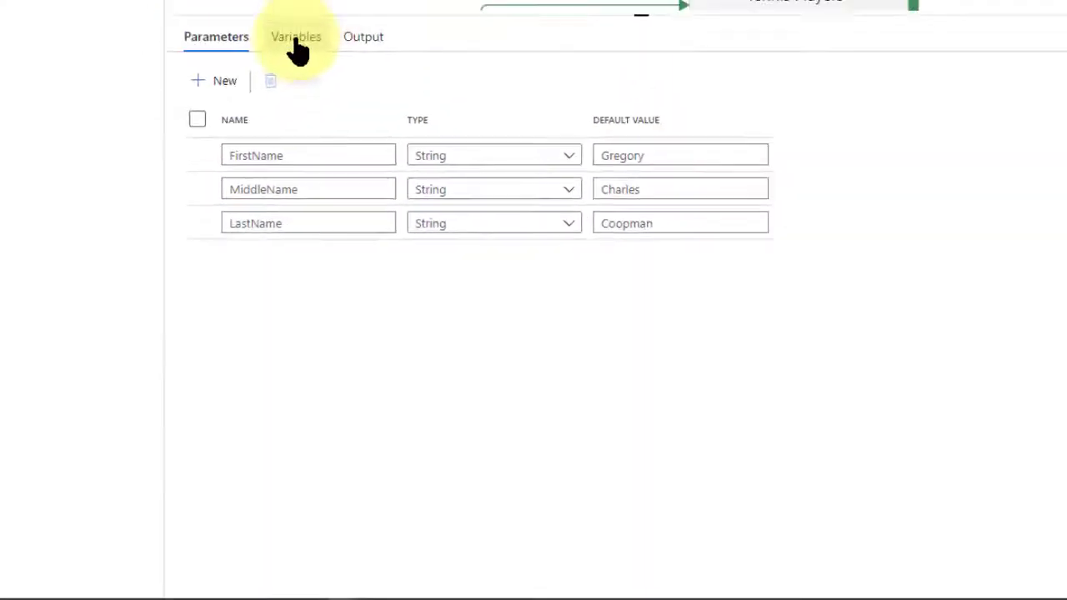
pyautogui.click(296, 40)
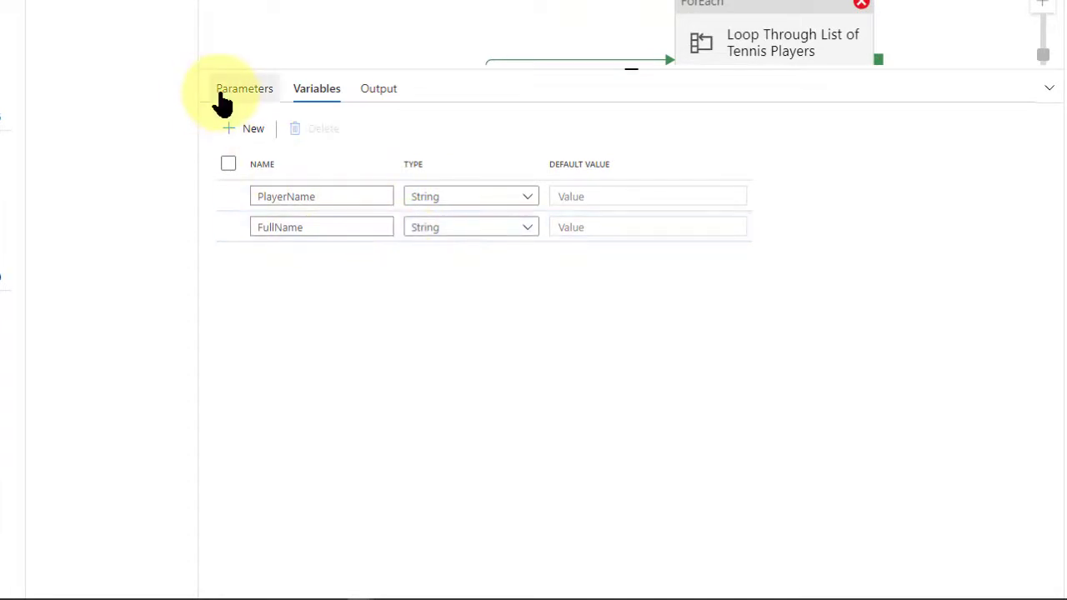
pyautogui.click(223, 93)
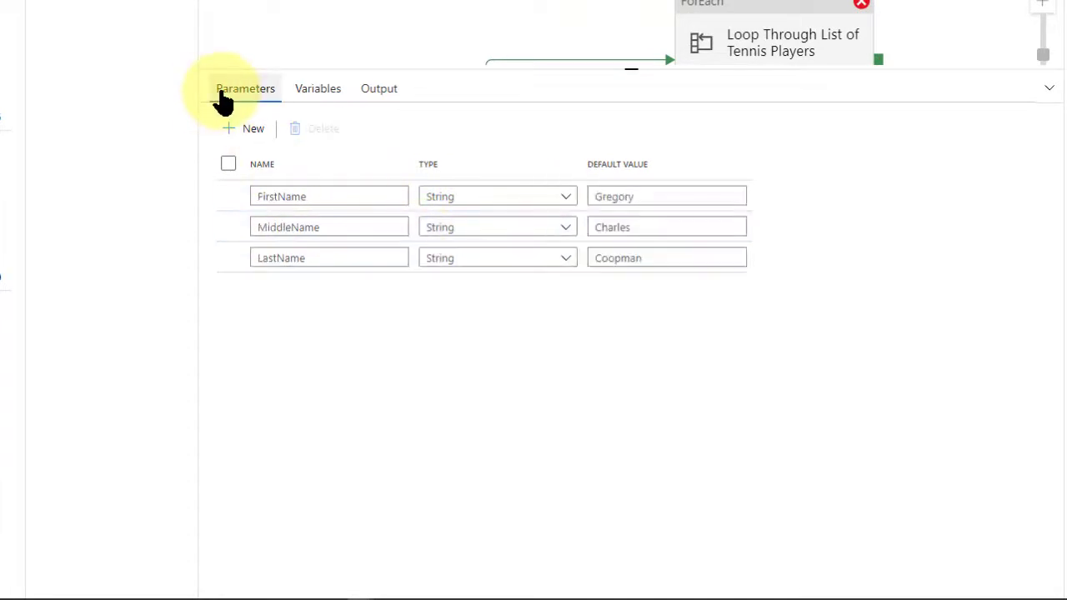
pyautogui.click(554, 60)
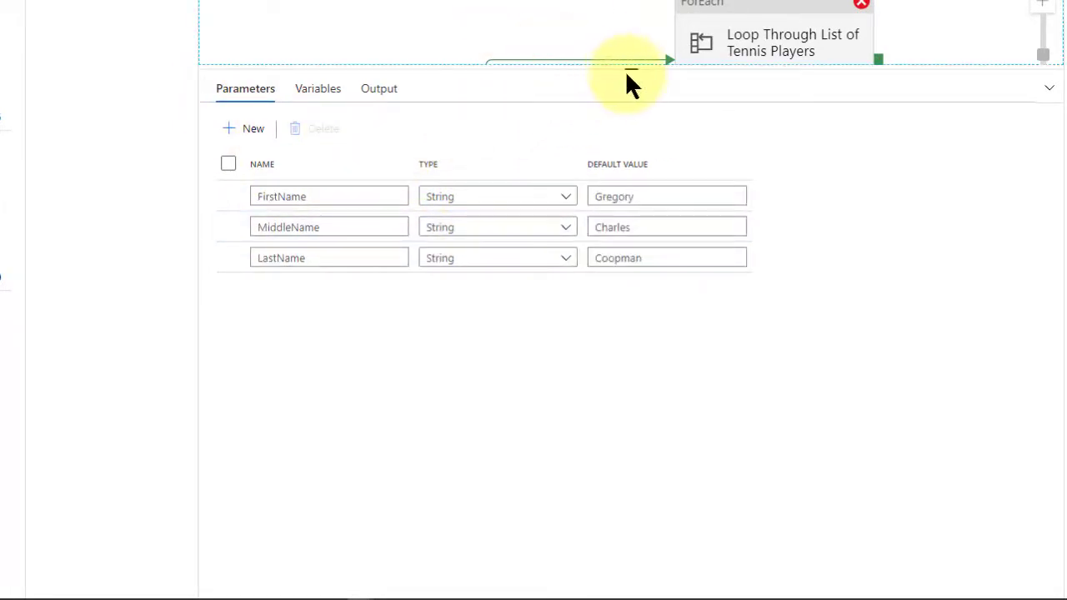
pyautogui.moveTo(636, 72); pyautogui.dragTo(635, 241)
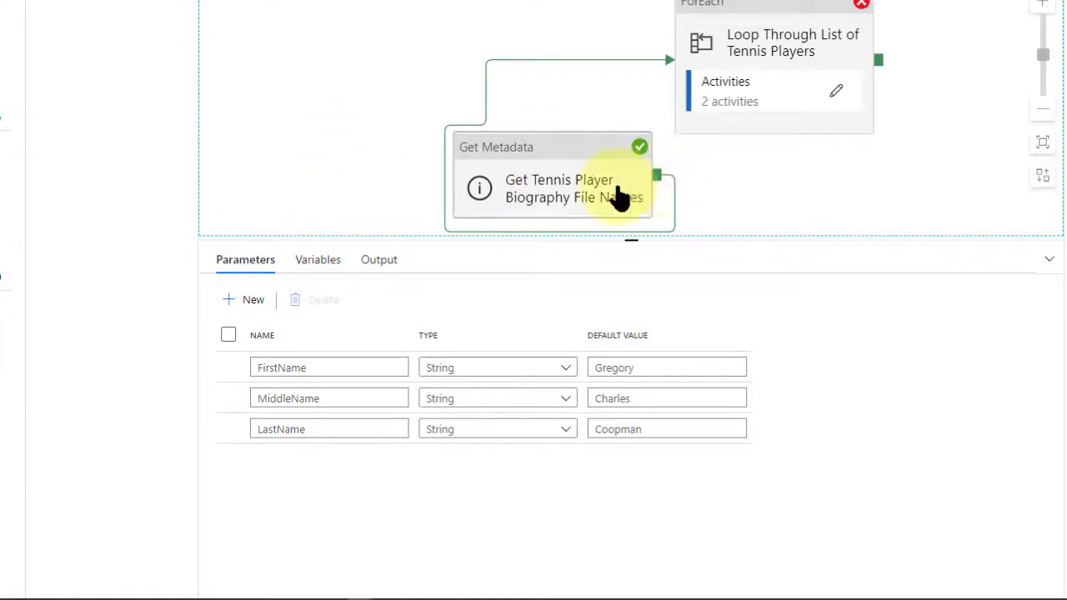
# Return to the debug run's output and inspect the Set Full Name variable inputs for the first and second loop iterations
pyautogui.click(377, 259)
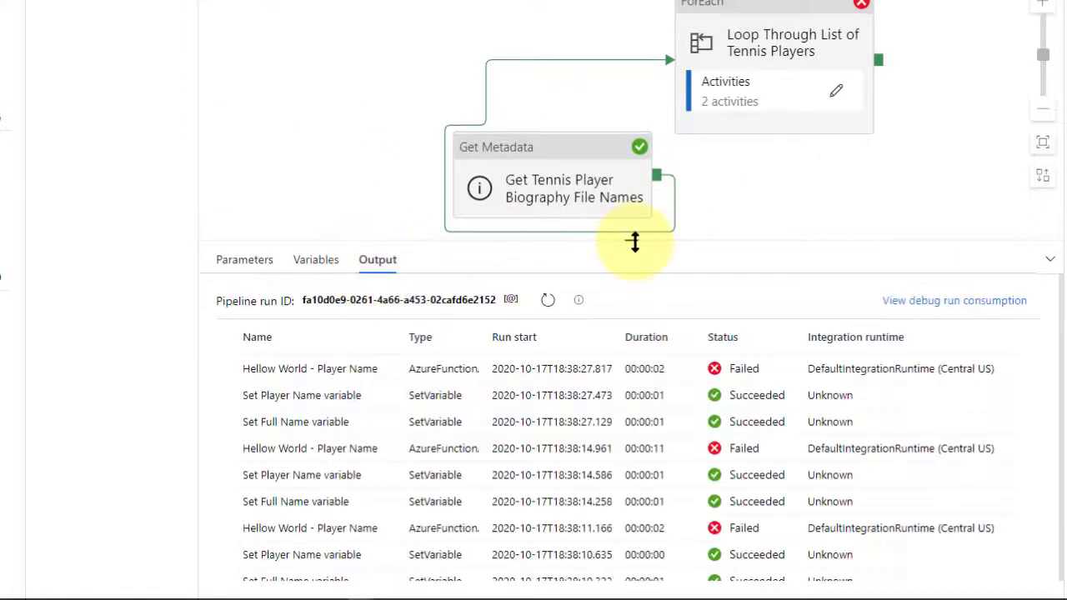
pyautogui.moveTo(636, 241); pyautogui.dragTo(633, 4)
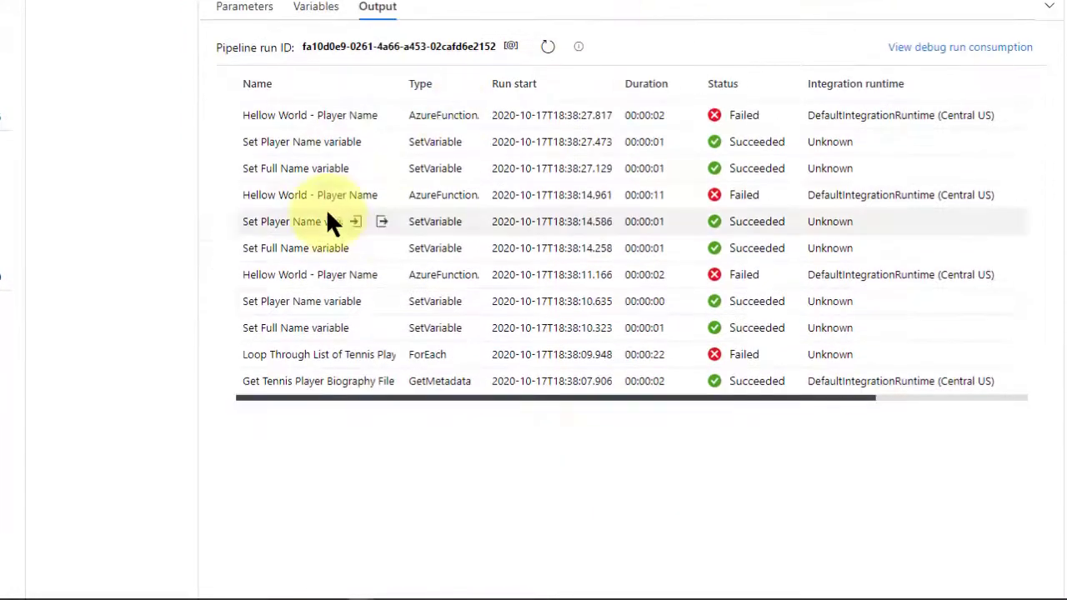
pyautogui.click(355, 329)
pyautogui.click(495, 96)
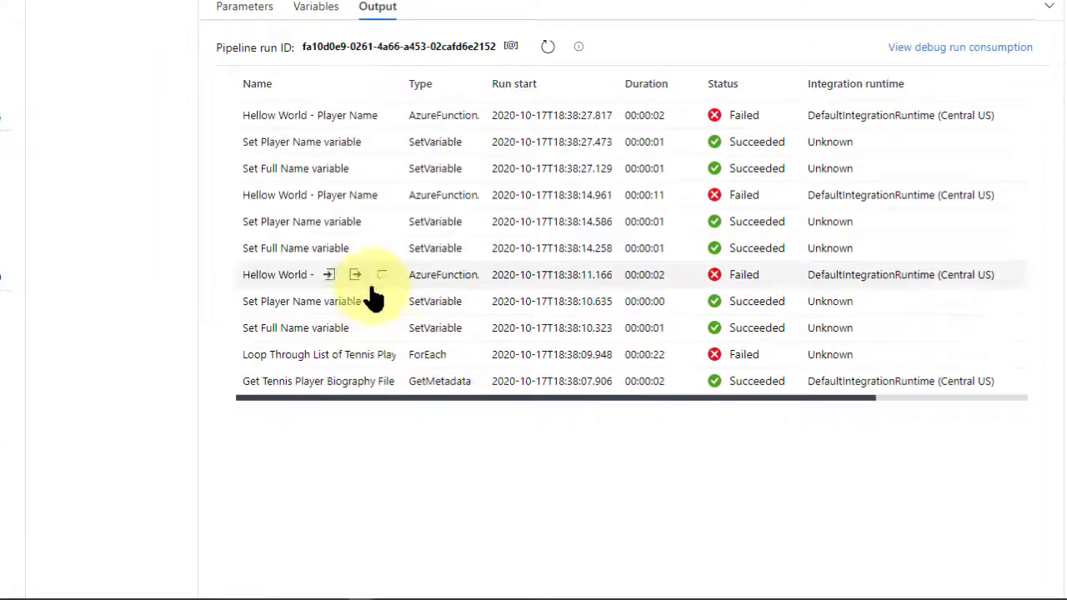
pyautogui.click(353, 249)
pyautogui.click(496, 15)
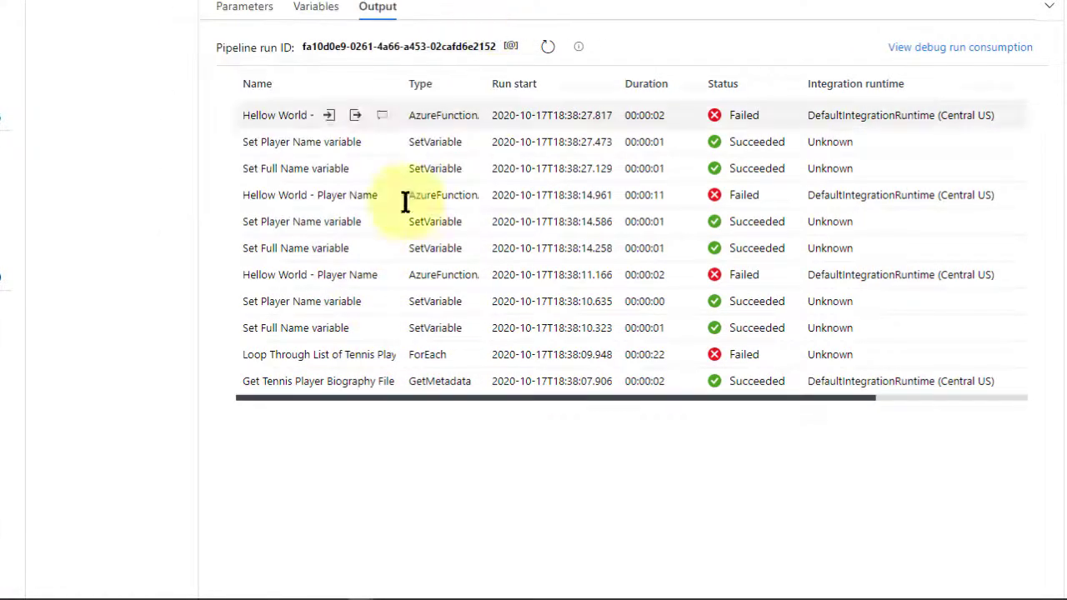